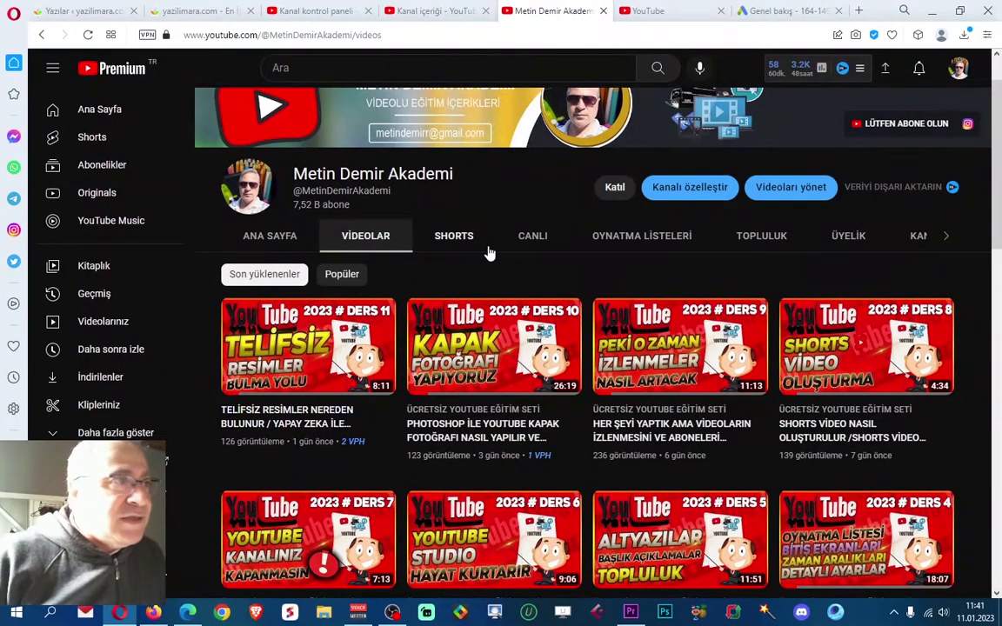
Switch to Google Ads and open the billing summary (Faturalandırma > Özet)
left_click(777, 12)
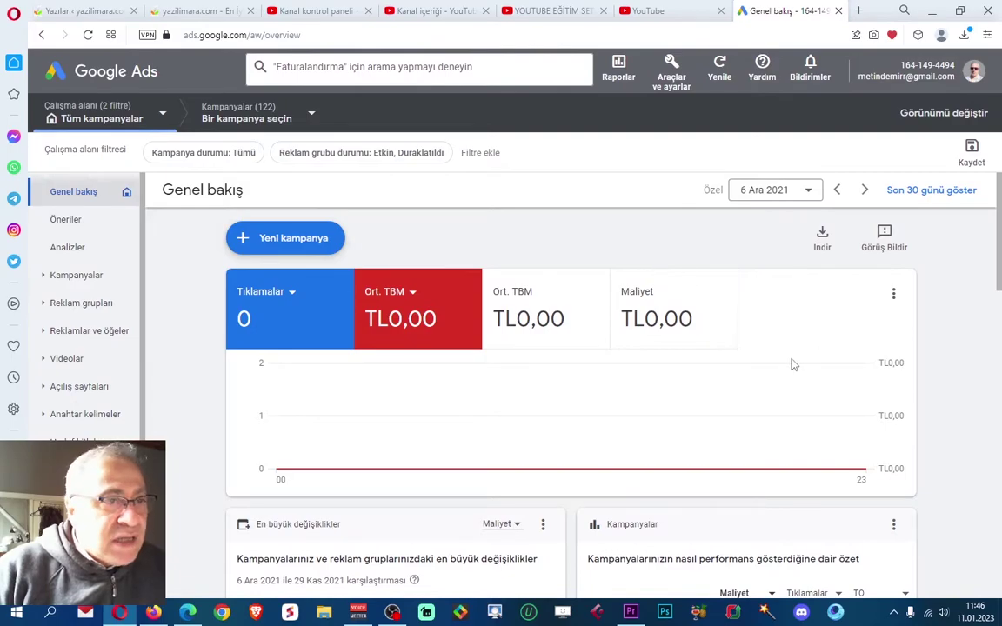
scroll(791, 363, "down", 4)
scroll(792, 363, "up", 4)
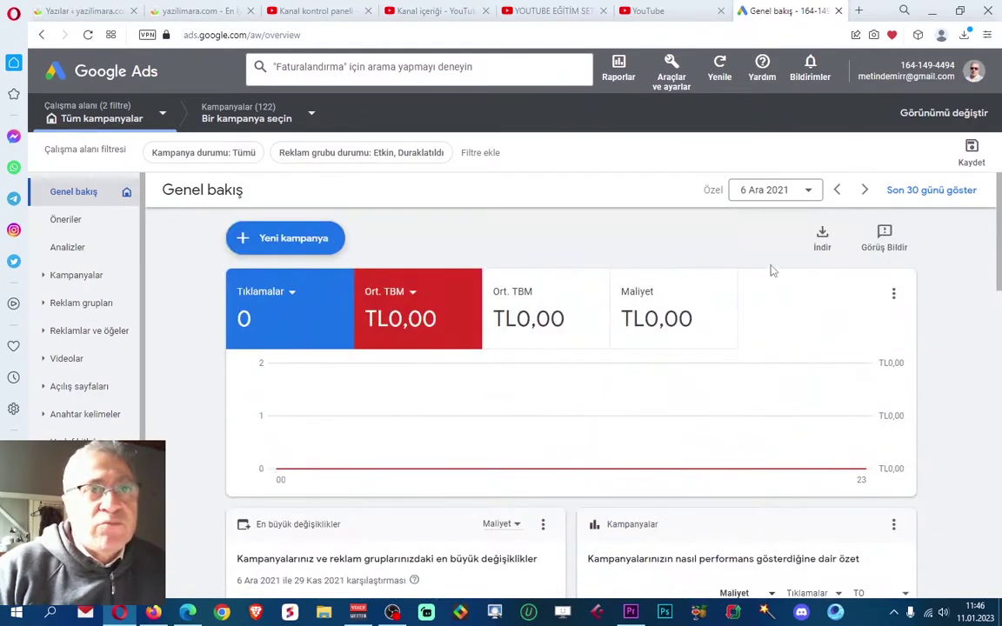
left_click(671, 75)
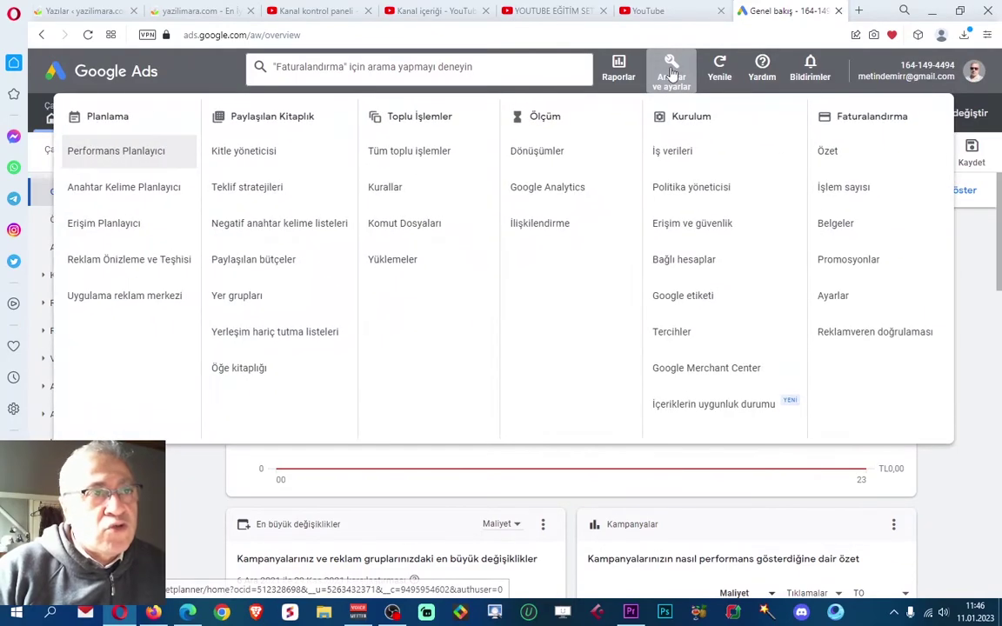
left_click(834, 153)
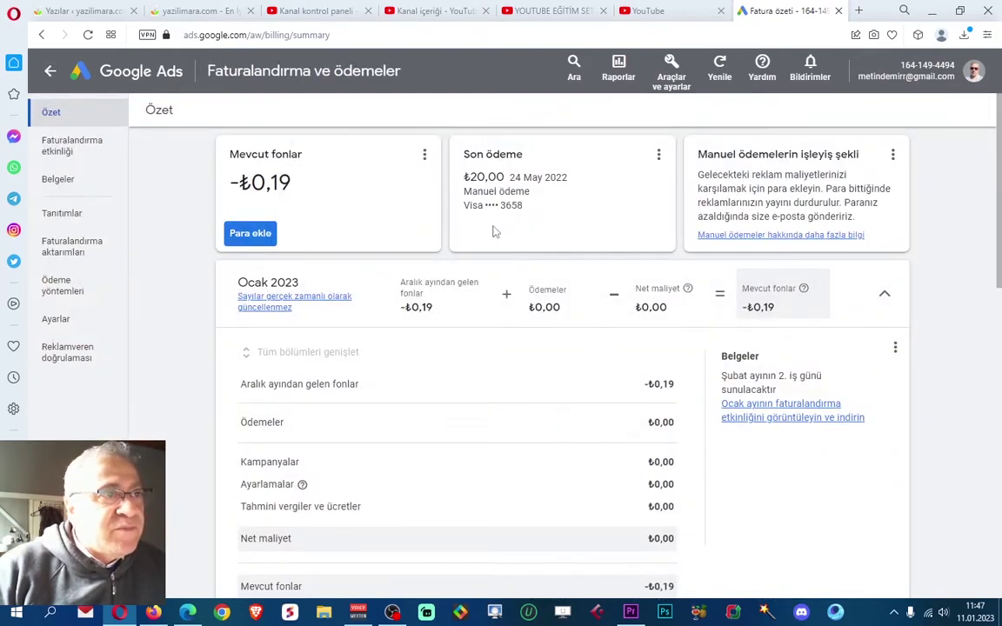
Add ₺20 to the ad account's funds with the saved Visa card and confirm the payment
left_click(250, 233)
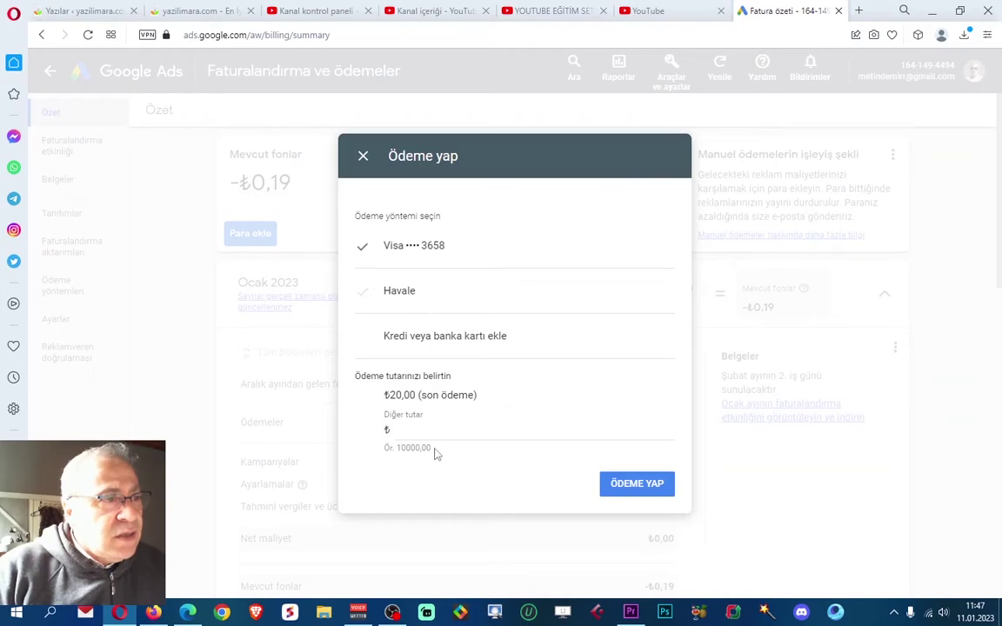
left_click(429, 428)
type("20")
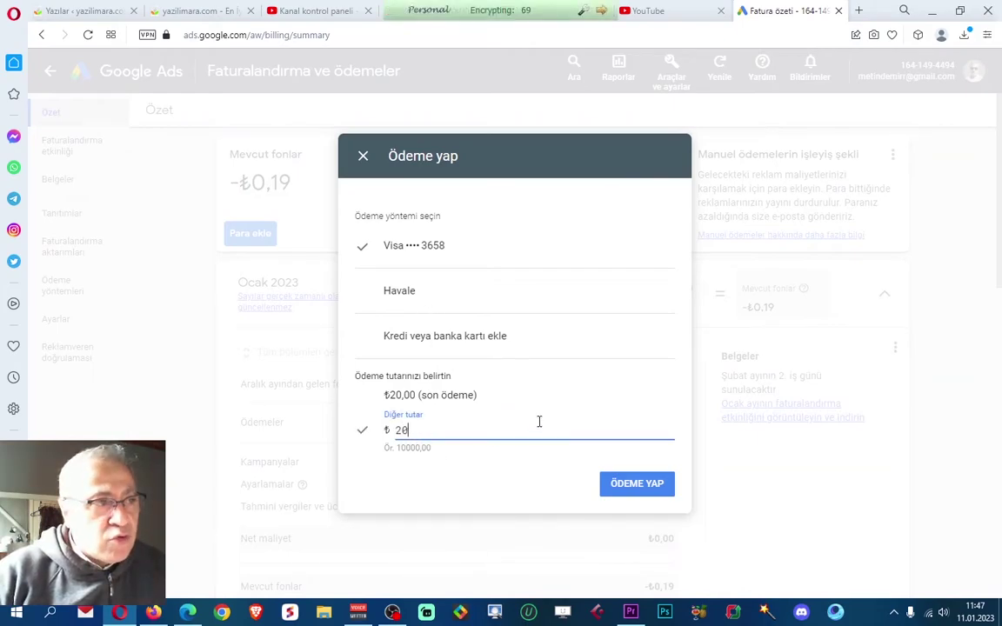
left_click(621, 484)
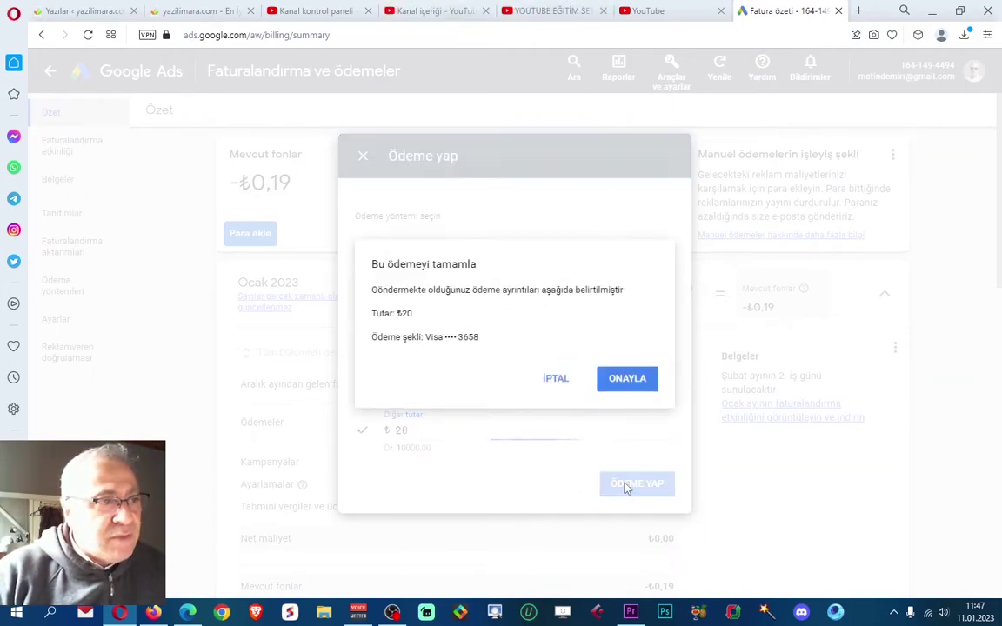
left_click(616, 383)
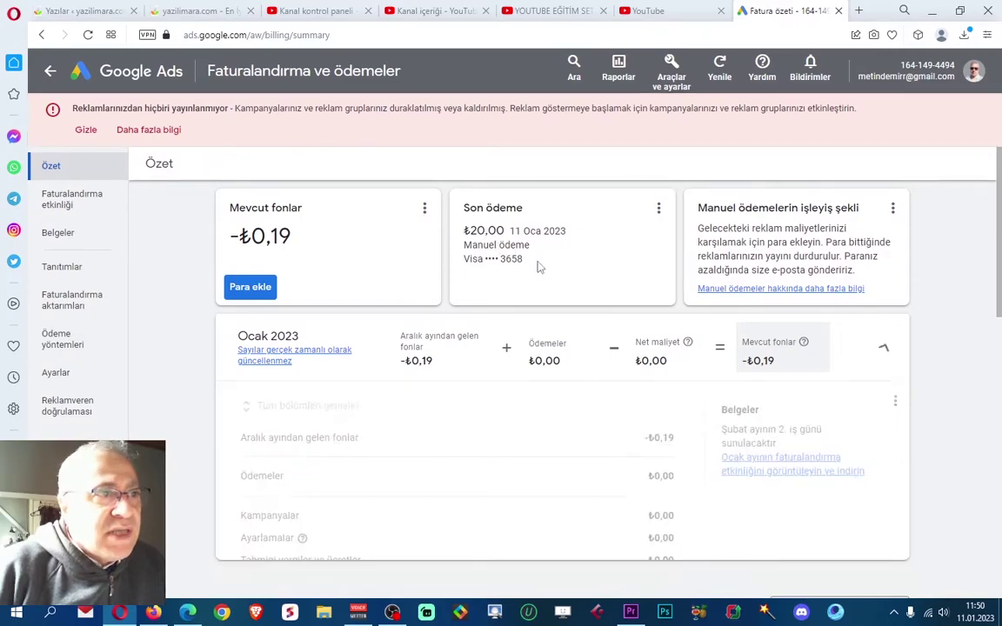
scroll(578, 232, "down", 1)
scroll(579, 228, "up", 1)
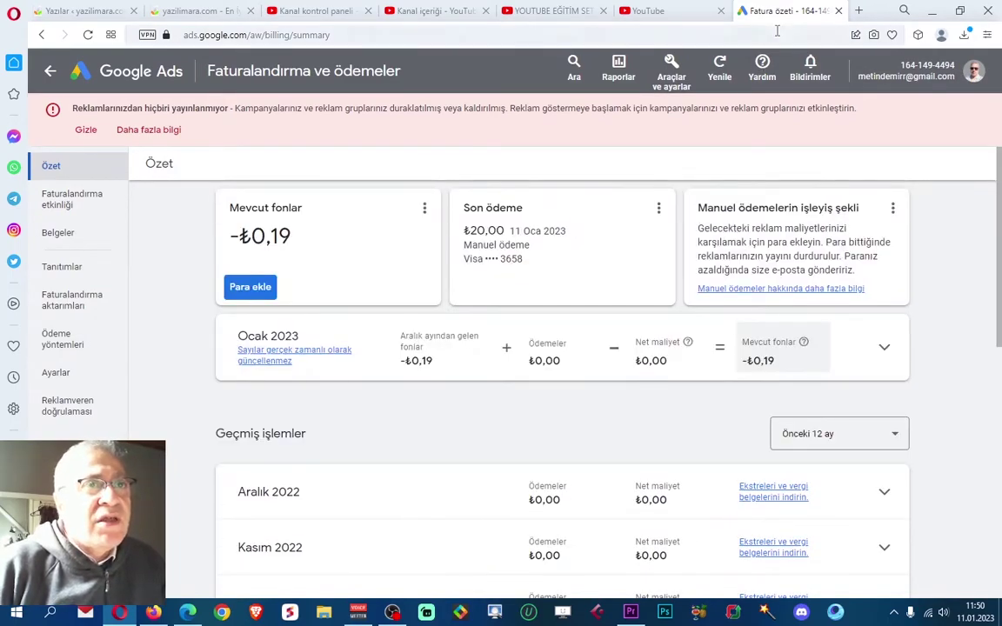
Start a new campaign with the goal Ürün ve markayı değerlendirme, type Video and subtype Kararları etkileyin
left_click(108, 72)
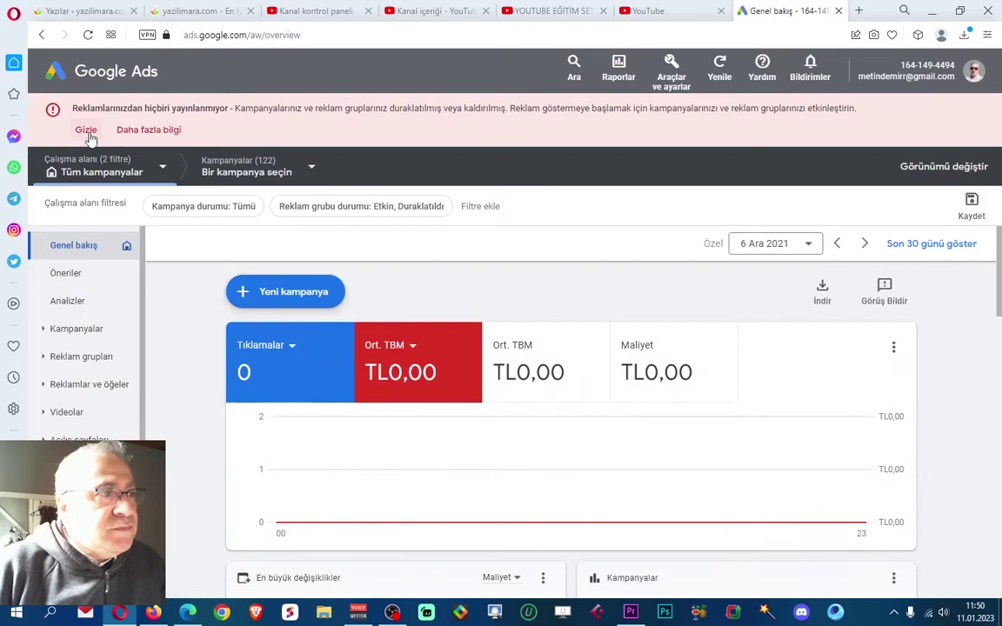
left_click(269, 291)
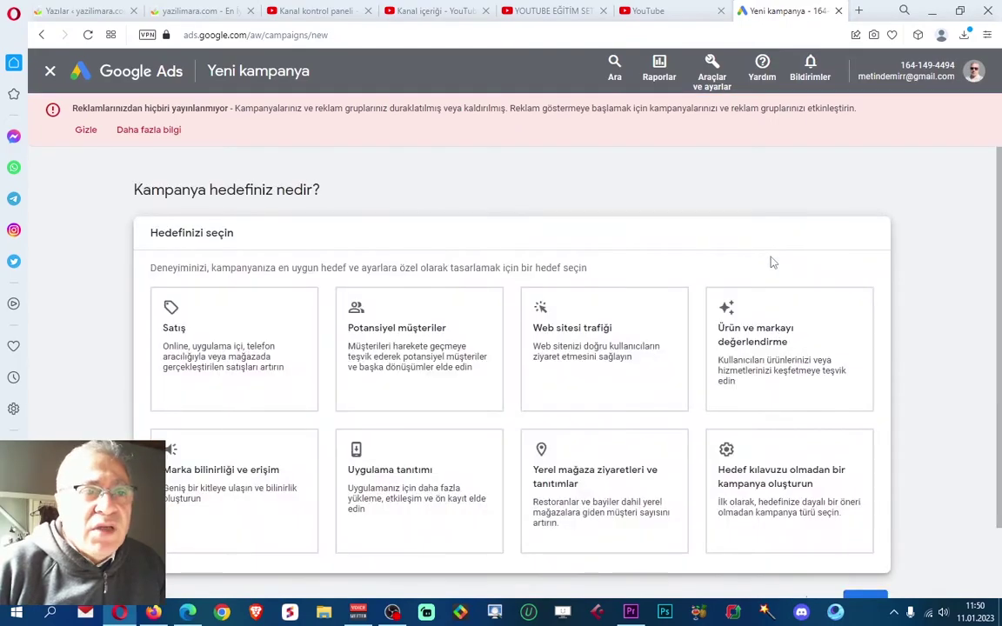
left_click(800, 351)
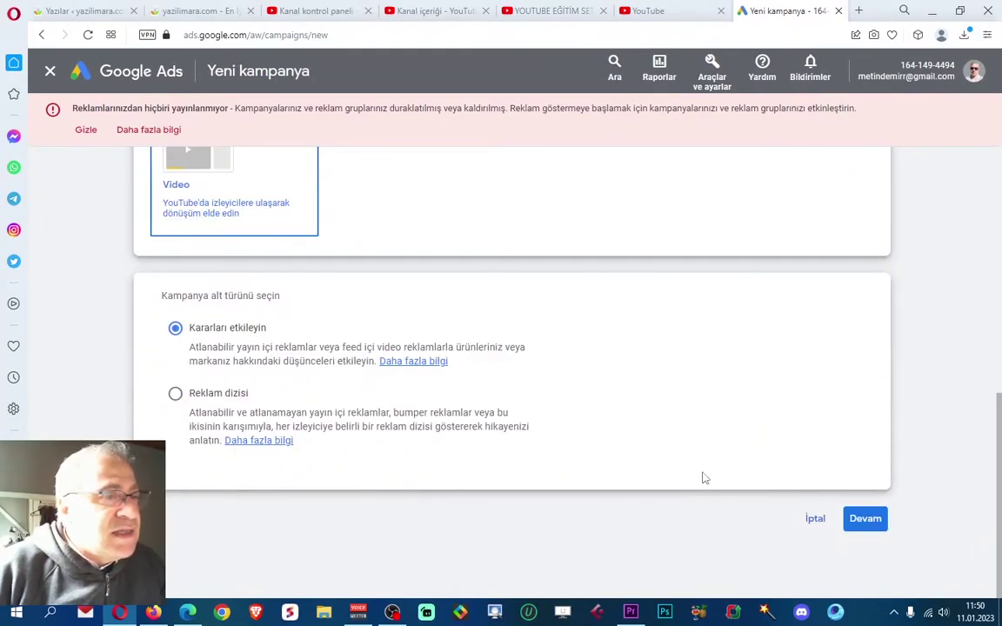
left_click(864, 520)
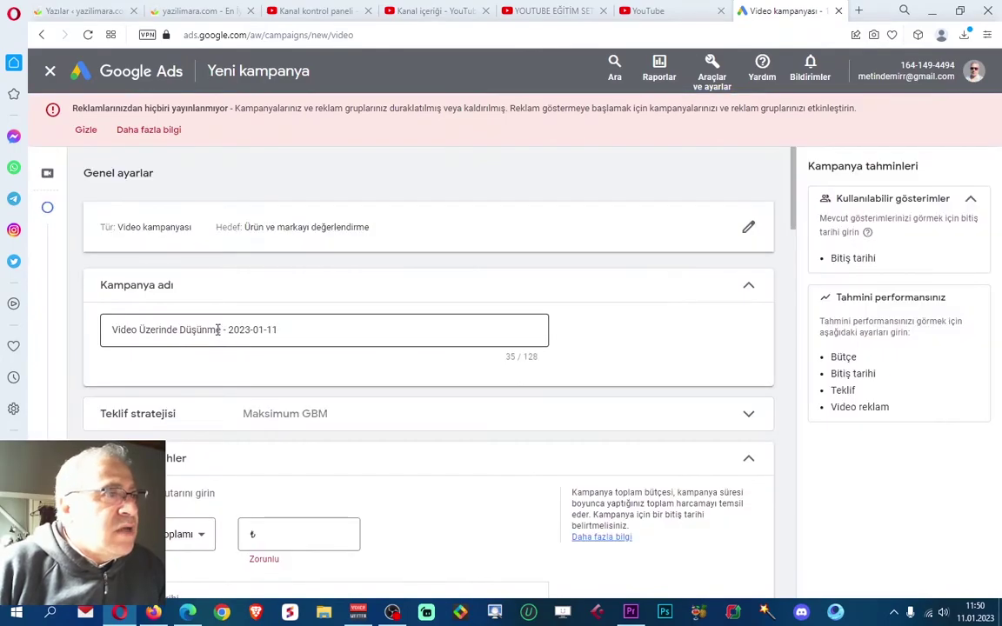
Name both the campaign and its ad group "Youtube eğitim seti bölüm 1 - 2023-01-11"
left_click_drag(221, 330, 98, 325)
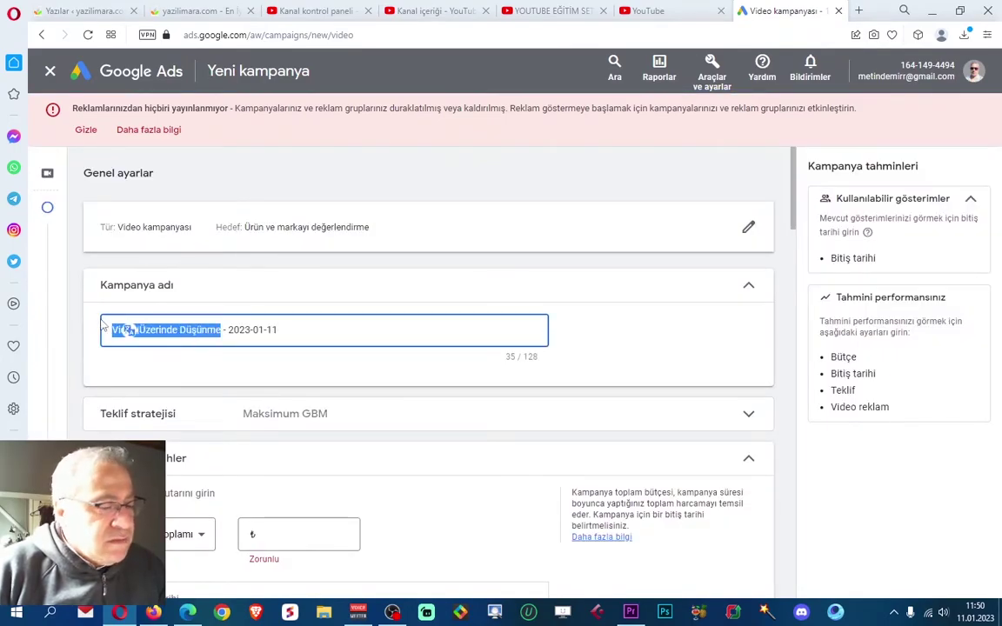
type("Youtube eğitim seti bölüm 1")
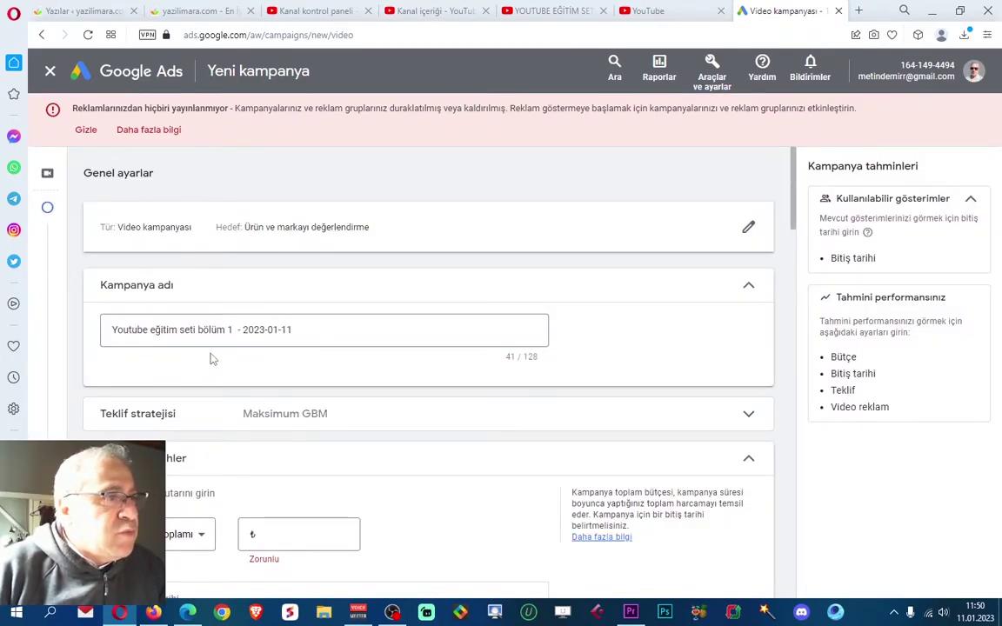
scroll(299, 354, "down", 6)
scroll(304, 349, "down", 6)
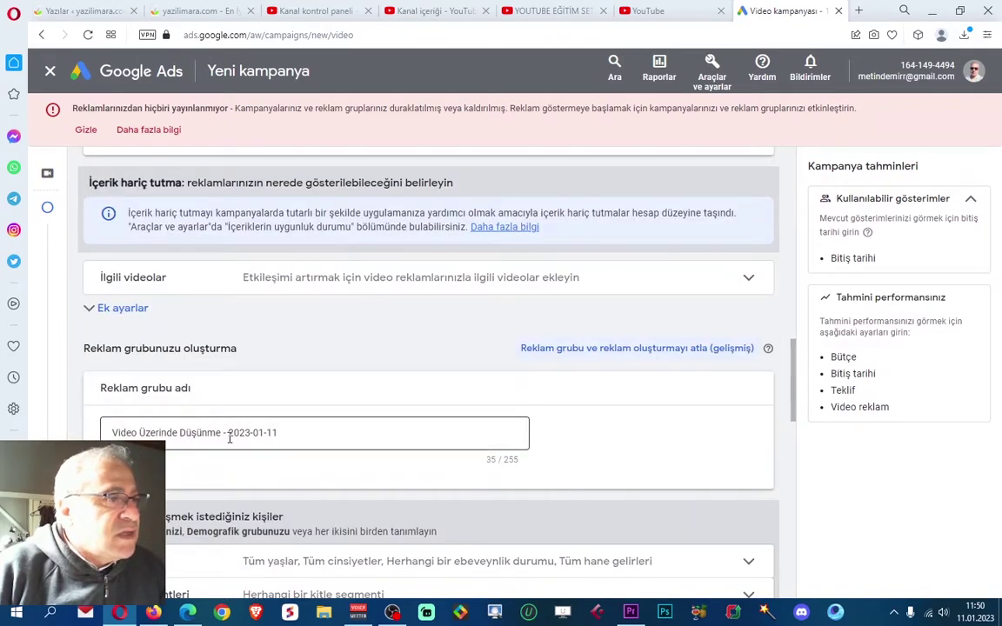
left_click_drag(220, 432, 114, 428)
type("Youtube eğitim seti dersleri 1")
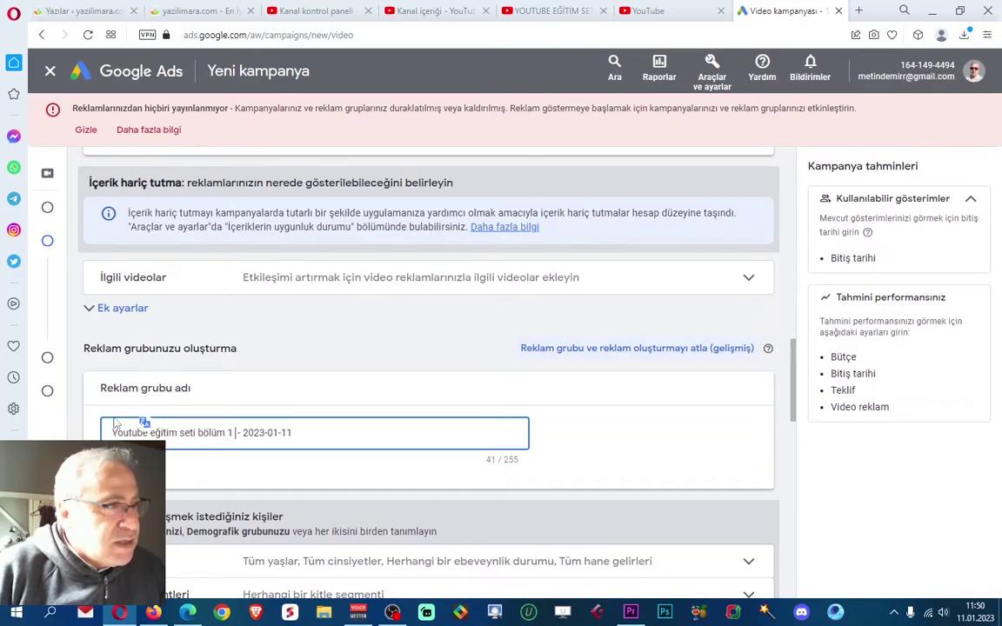
Set the campaign budget to ₺20,00, keeping the budget type as Kampanya toplamı
scroll(208, 328, "up", 10)
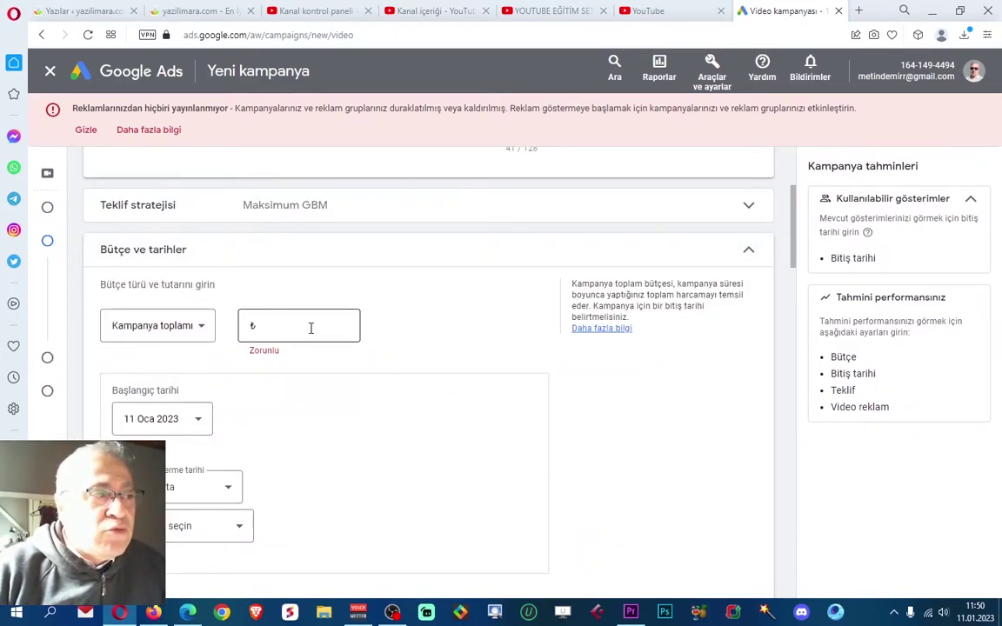
left_click(201, 335)
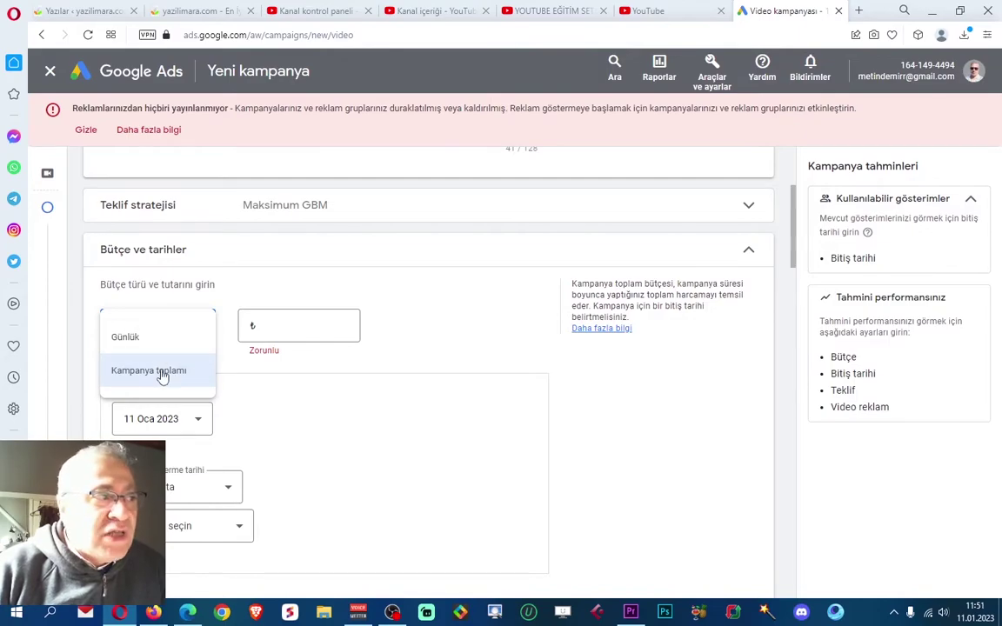
left_click(274, 327)
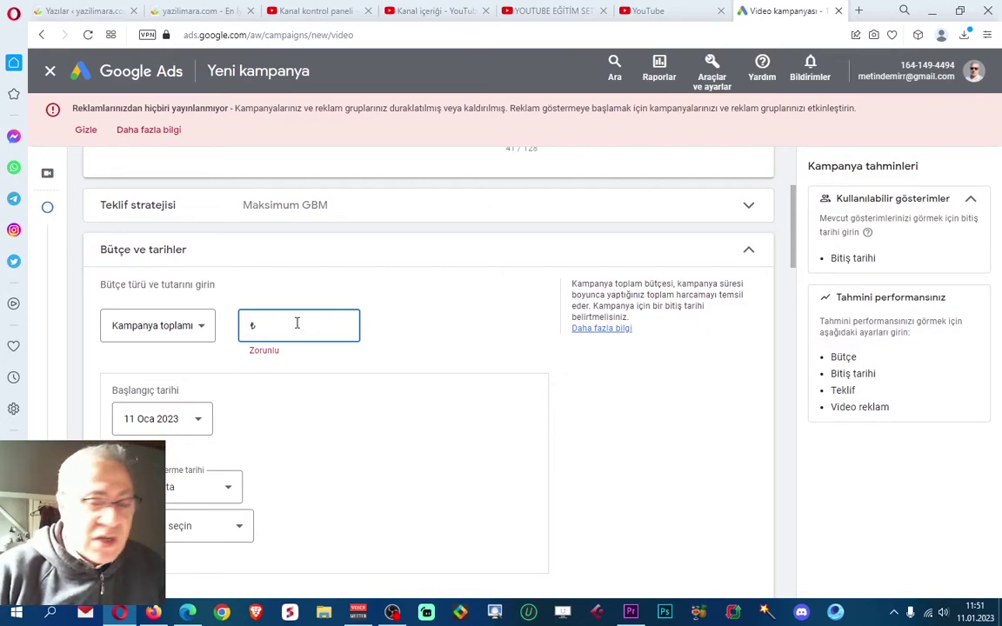
type("20")
left_click(477, 318)
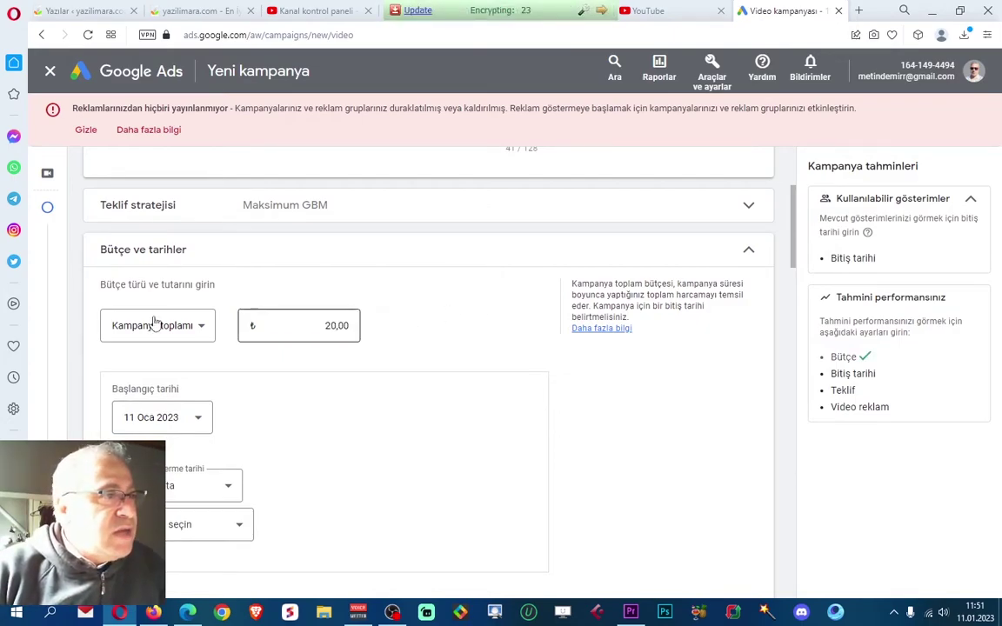
left_click(203, 329)
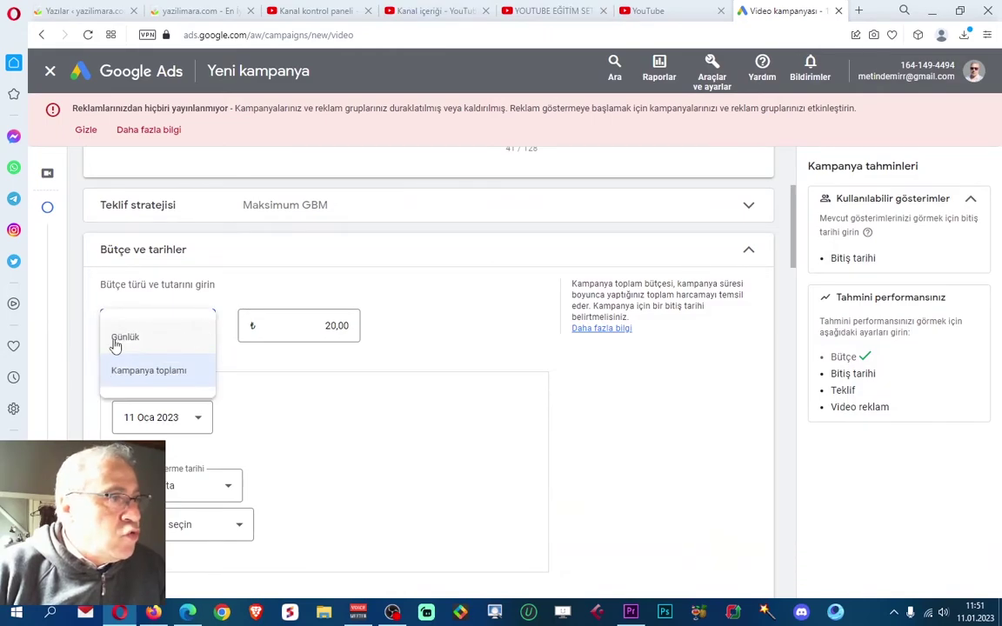
left_click(465, 332)
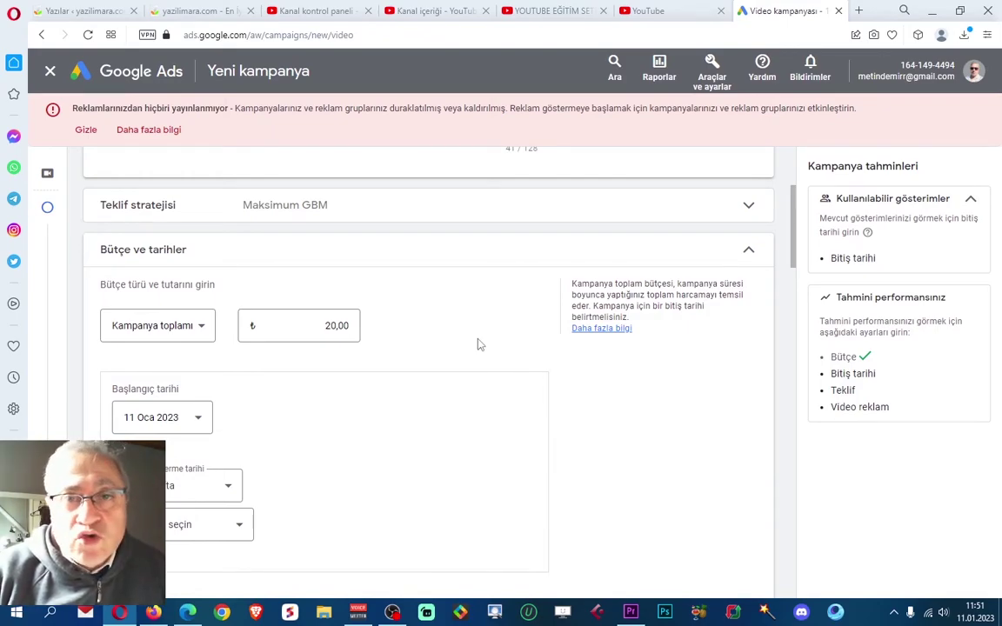
Set the campaign's end date to the specific date 13 Oca 2023
scroll(487, 353, "down", 2)
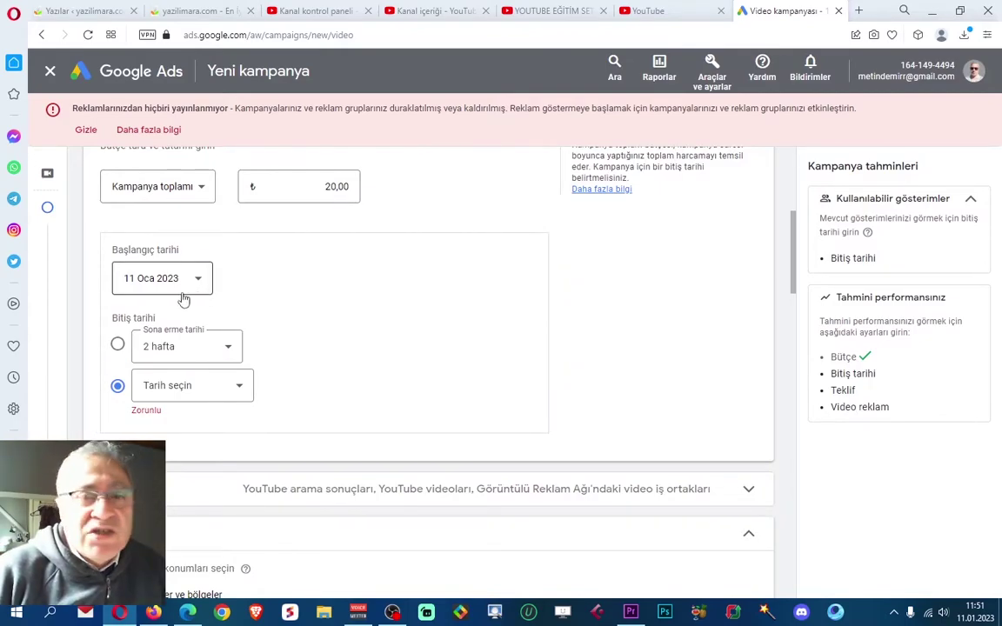
scroll(264, 337, "down", 1)
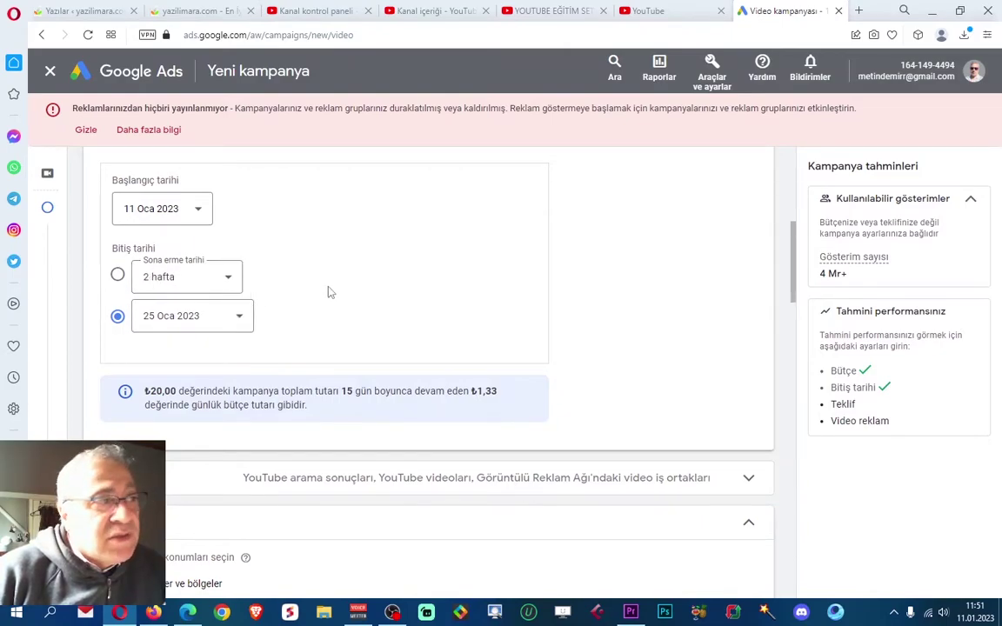
left_click(231, 287)
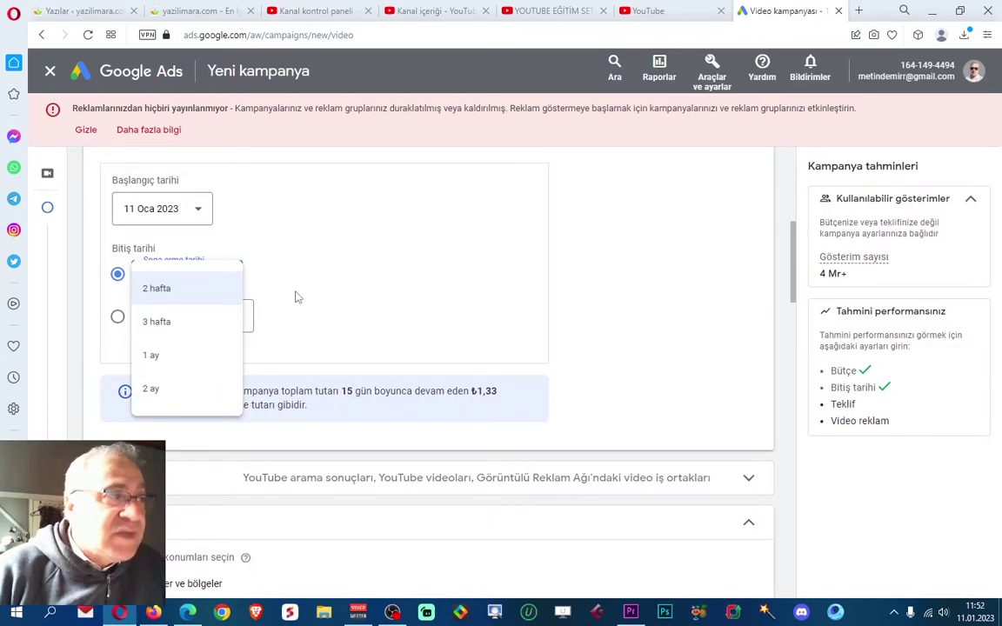
left_click(111, 321)
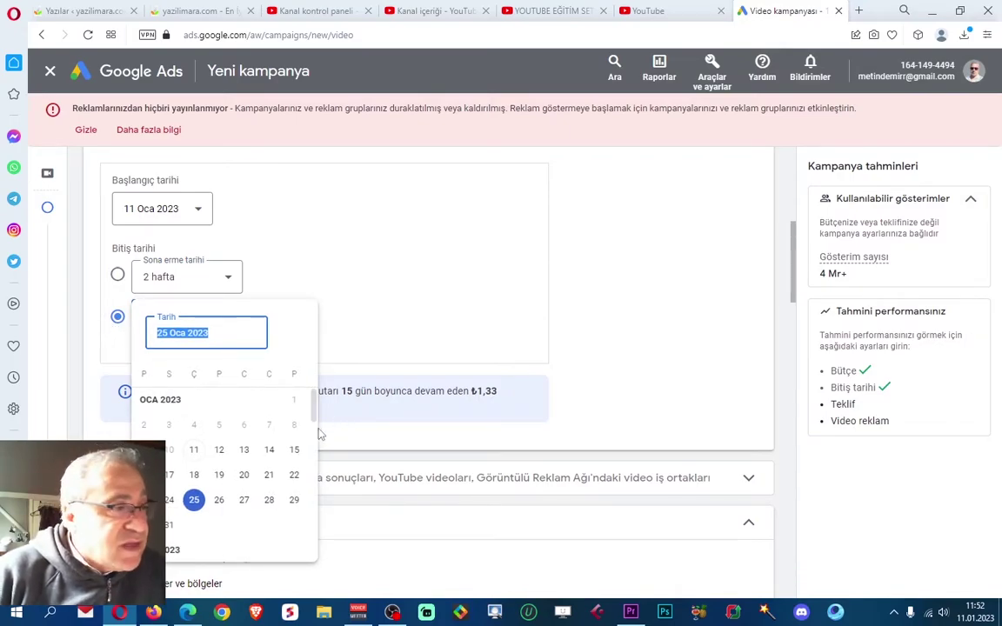
left_click(244, 501)
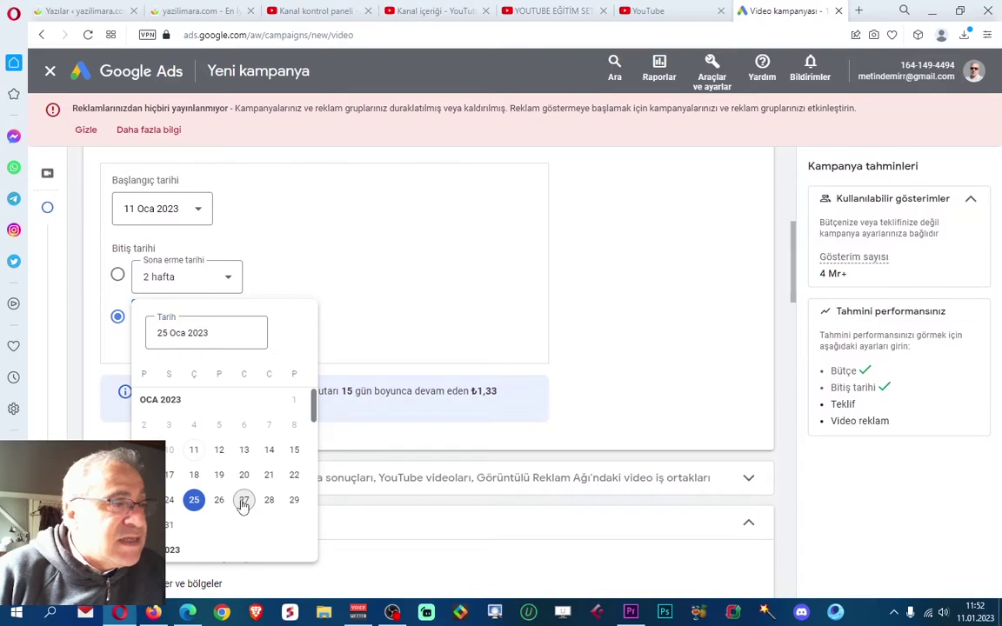
left_click(244, 500)
left_click(238, 323)
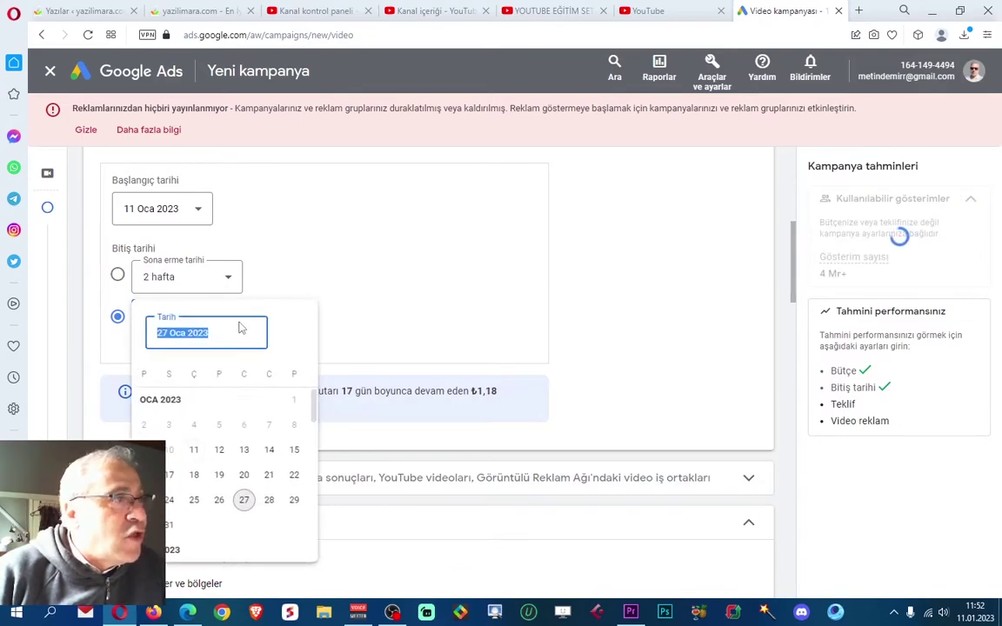
left_click(244, 458)
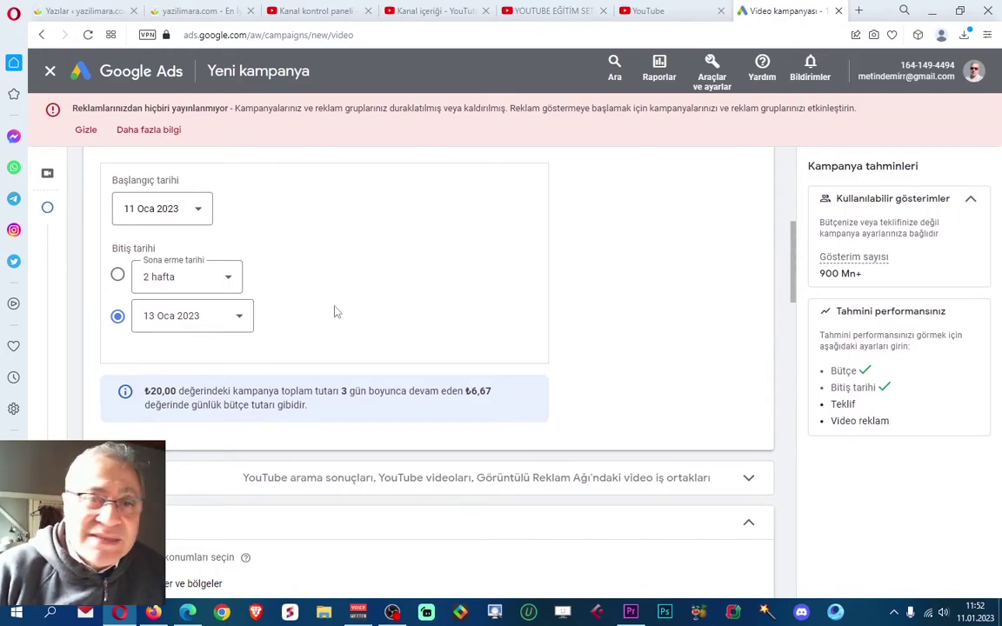
Review the campaign's network, location, language and related-video settings against its budget and dates
scroll(396, 318, "down", 1)
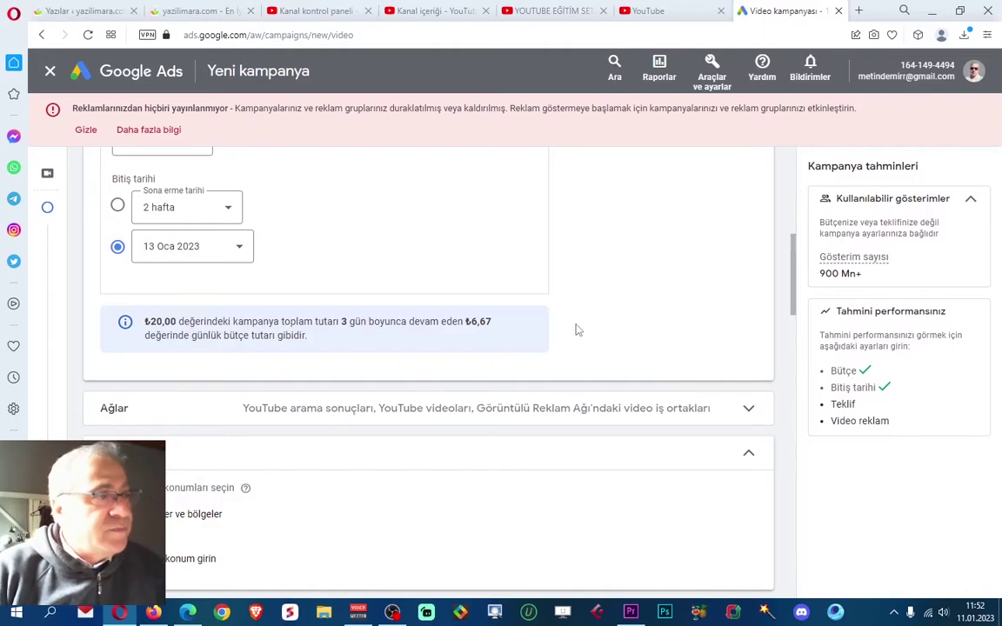
scroll(566, 273, "down", 2)
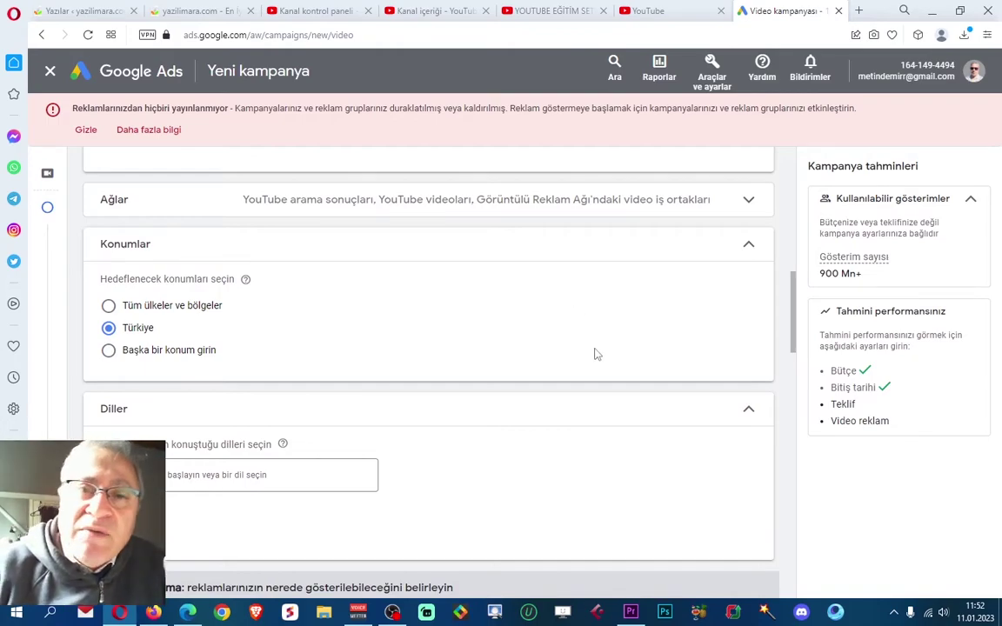
scroll(593, 358, "down", 1)
scroll(591, 364, "down", 2)
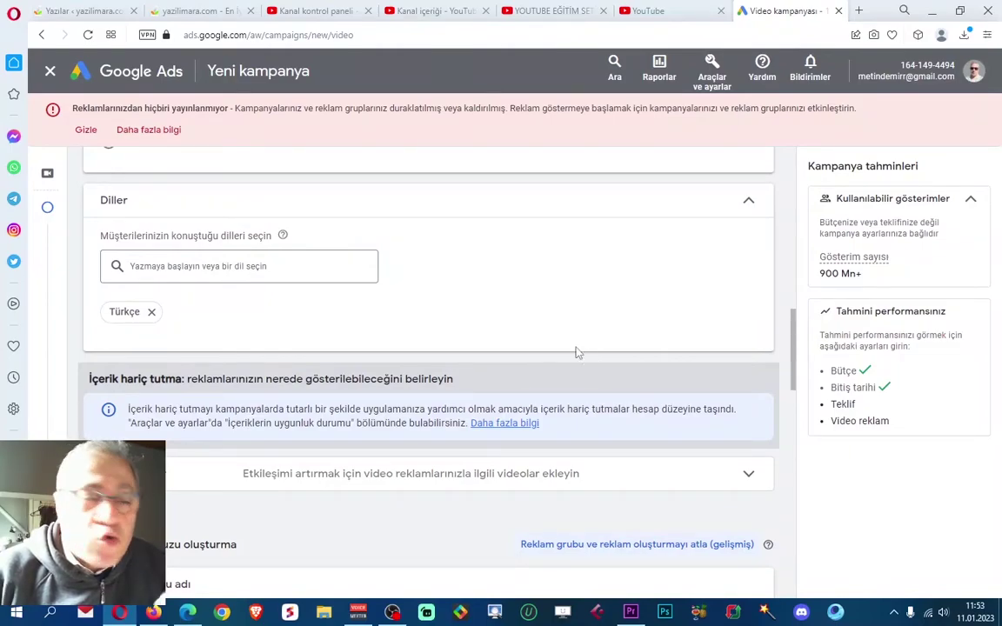
scroll(557, 364, "down", 2)
scroll(526, 372, "up", 9)
scroll(525, 369, "down", 4)
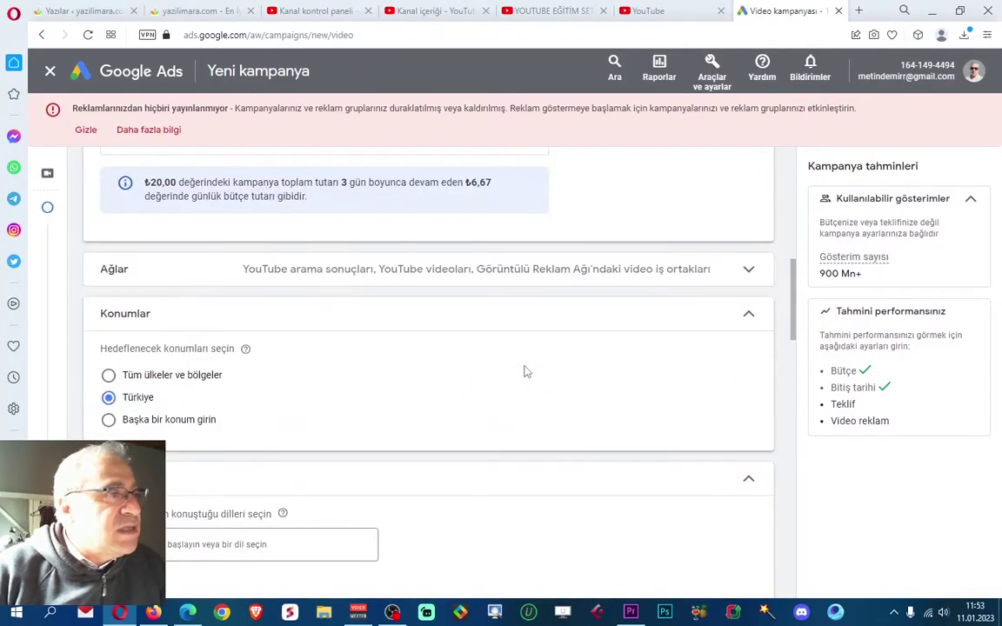
scroll(522, 348, "up", 3)
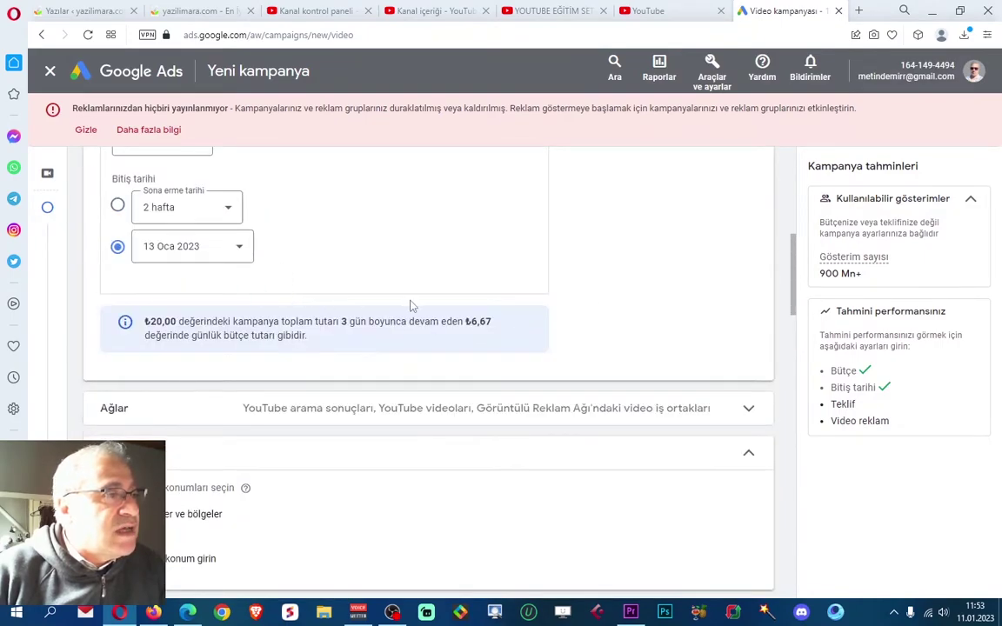
Try a custom target location by searching for "istanb", and return the location targeting to Türkiye
scroll(409, 306, "down", 5)
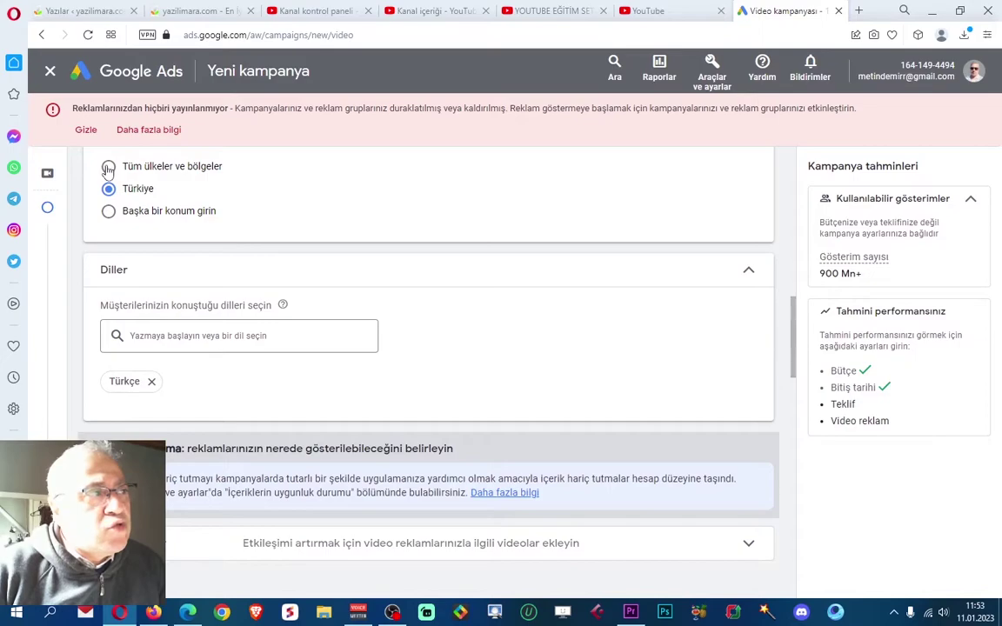
left_click(175, 220)
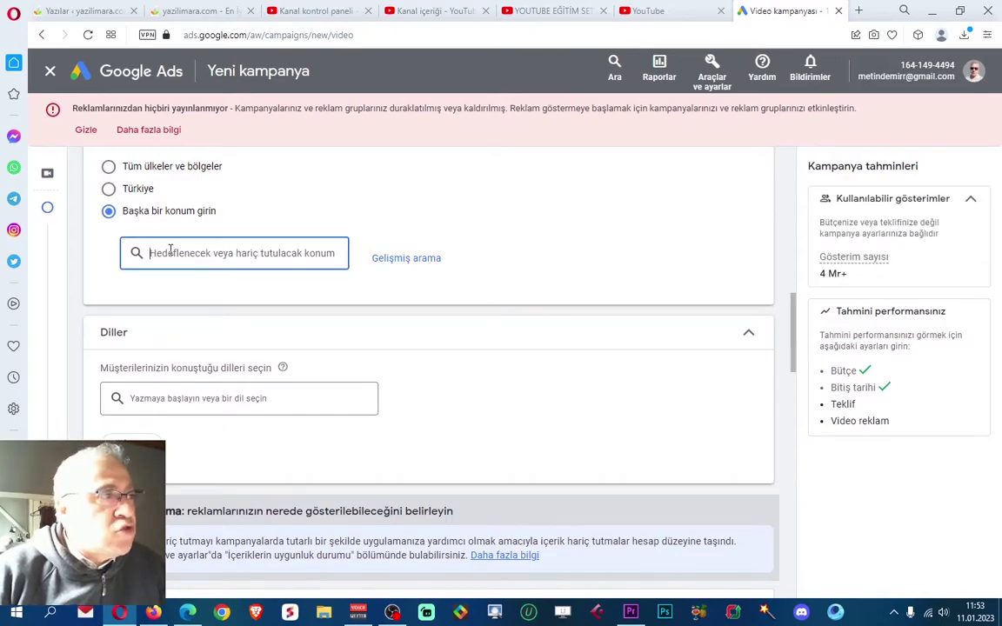
type("istanb")
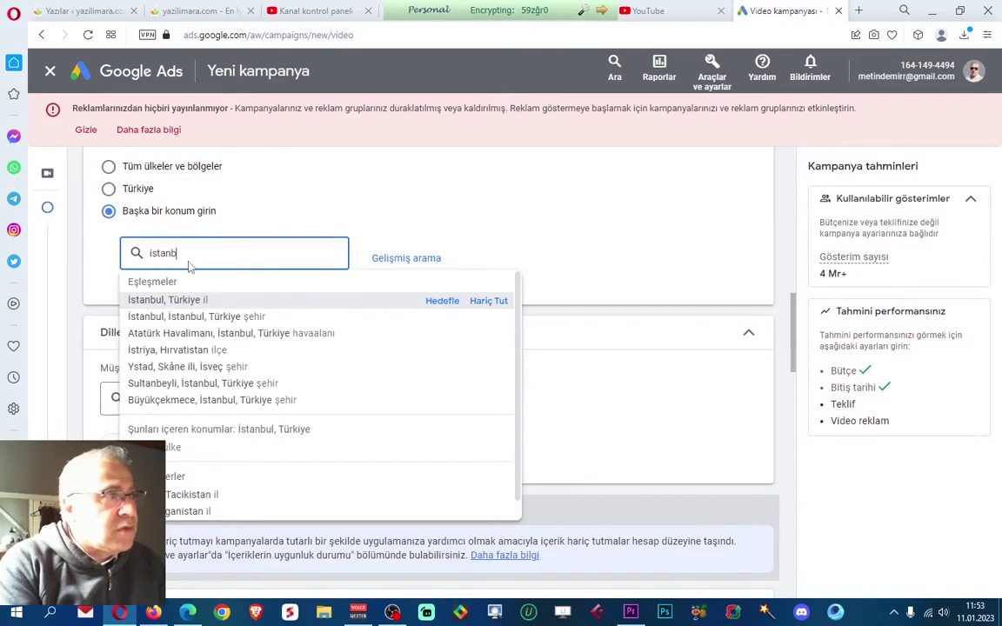
scroll(190, 267, "up", 1)
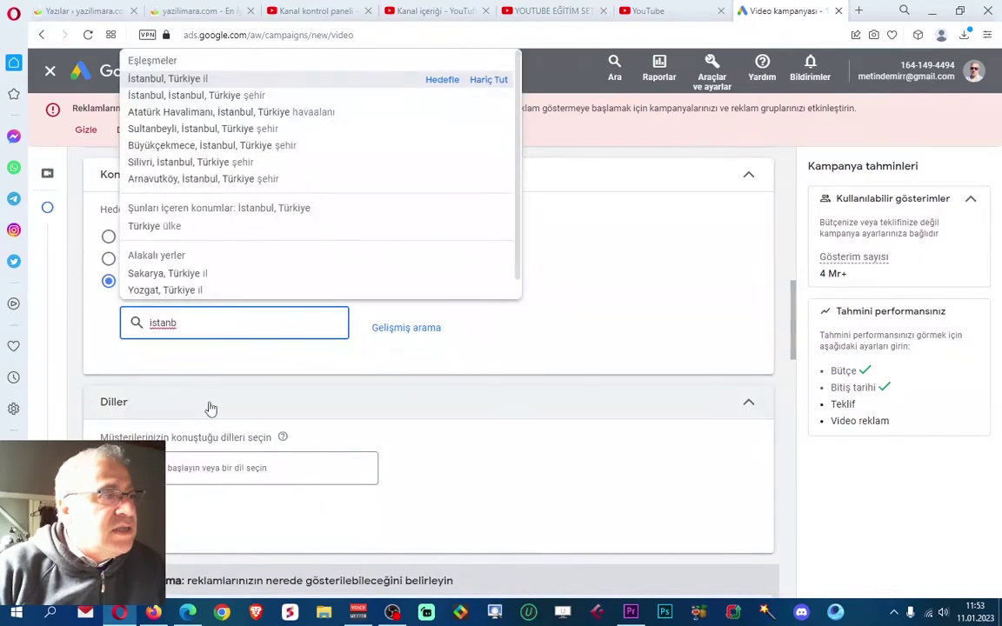
left_click(619, 311)
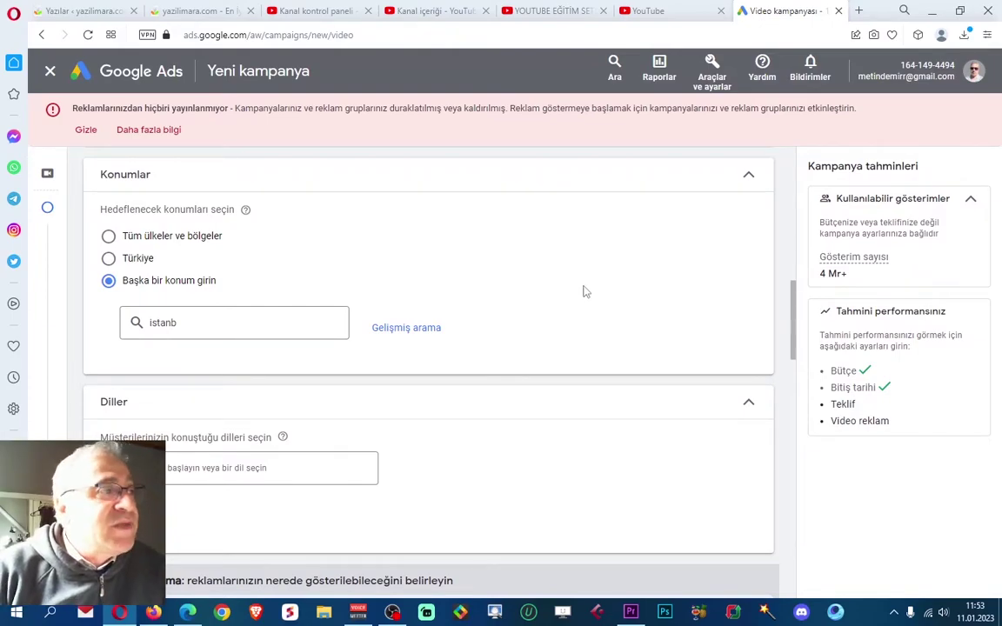
left_click(109, 259)
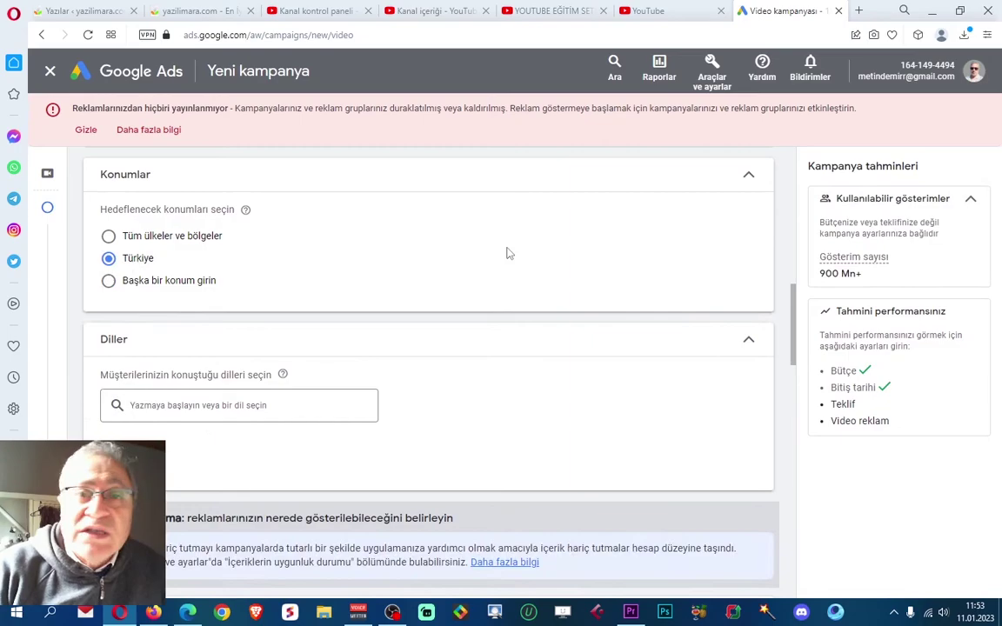
Review the campaign's language, content exclusion and related-video settings and the ad group name
scroll(509, 253, "down", 3)
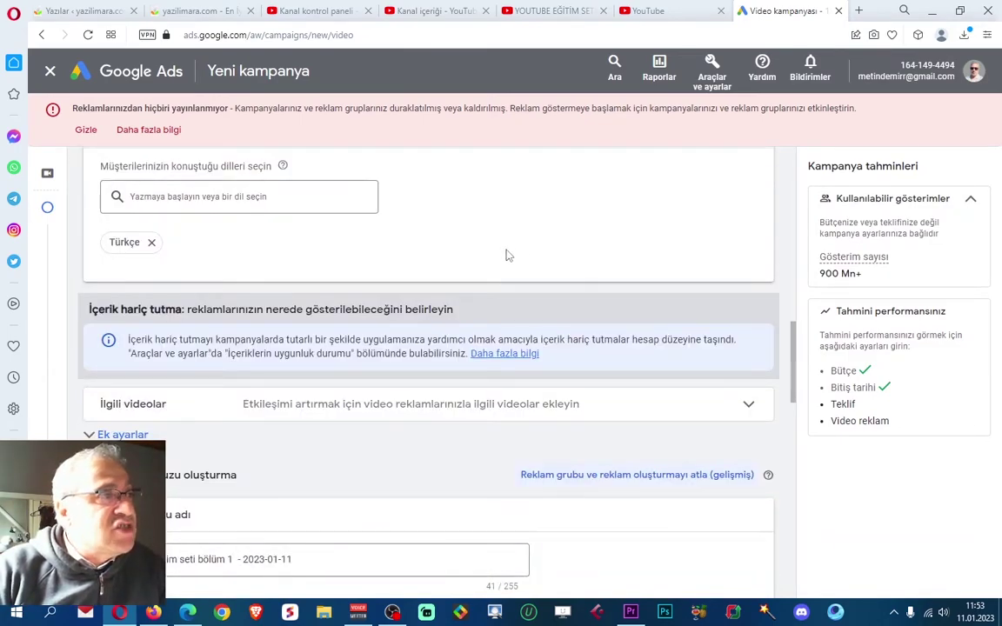
scroll(509, 255, "up", 1)
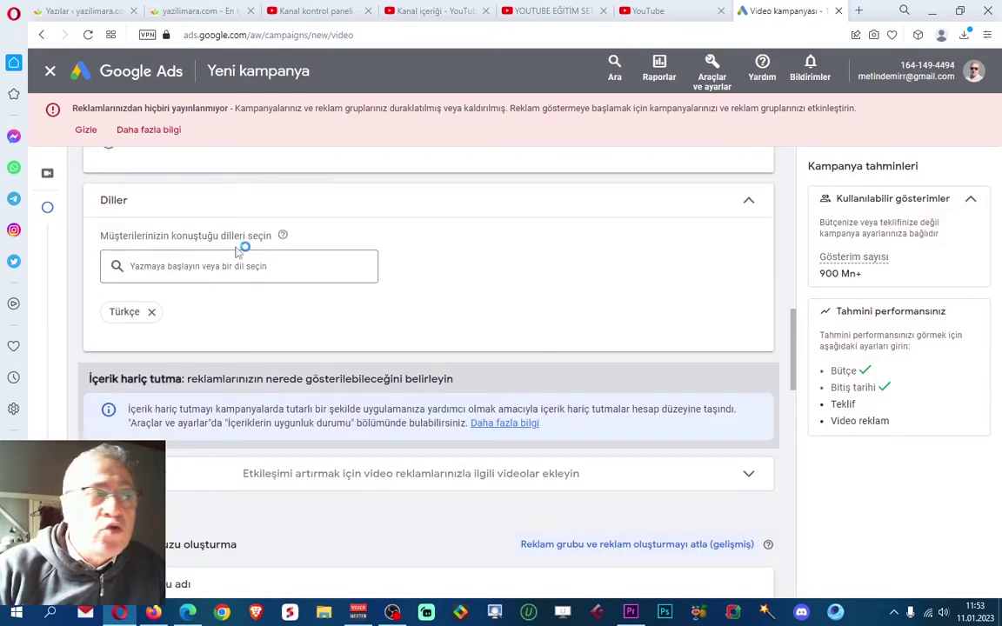
left_click(207, 280)
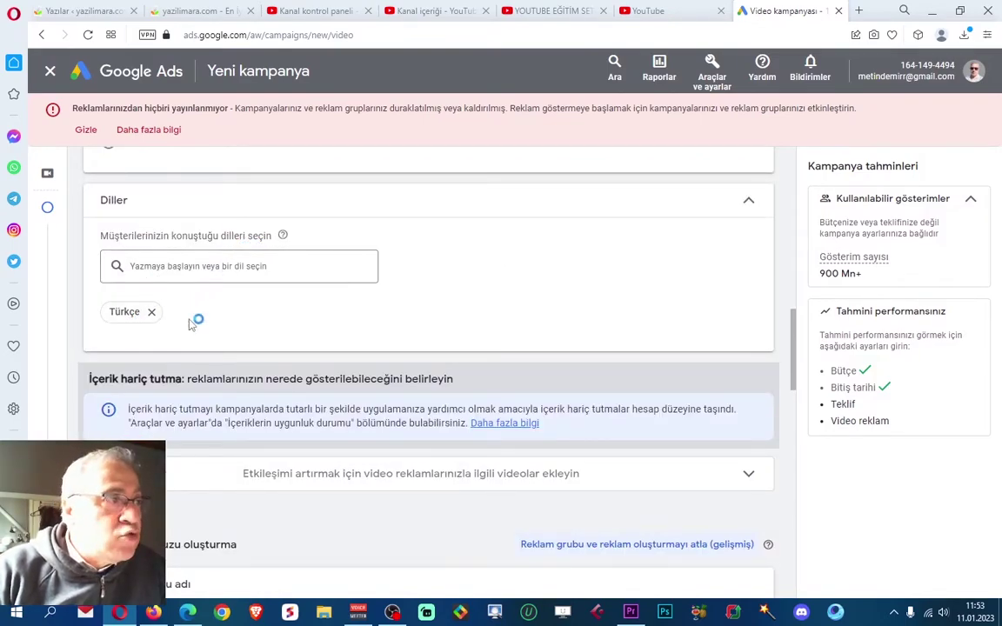
scroll(211, 326, "down", 2)
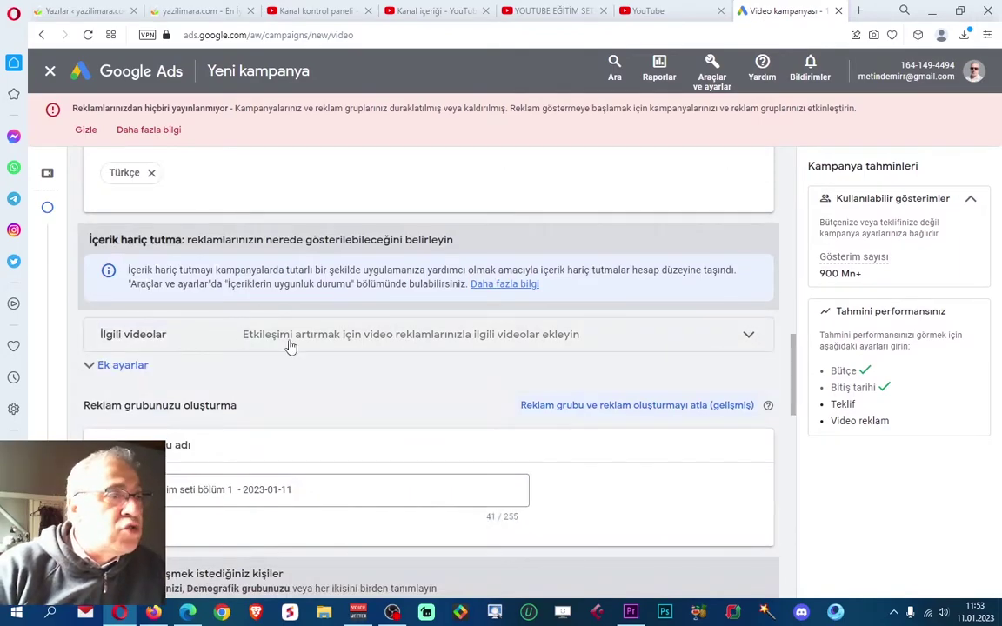
scroll(296, 350, "down", 1)
scroll(302, 351, "up", 3)
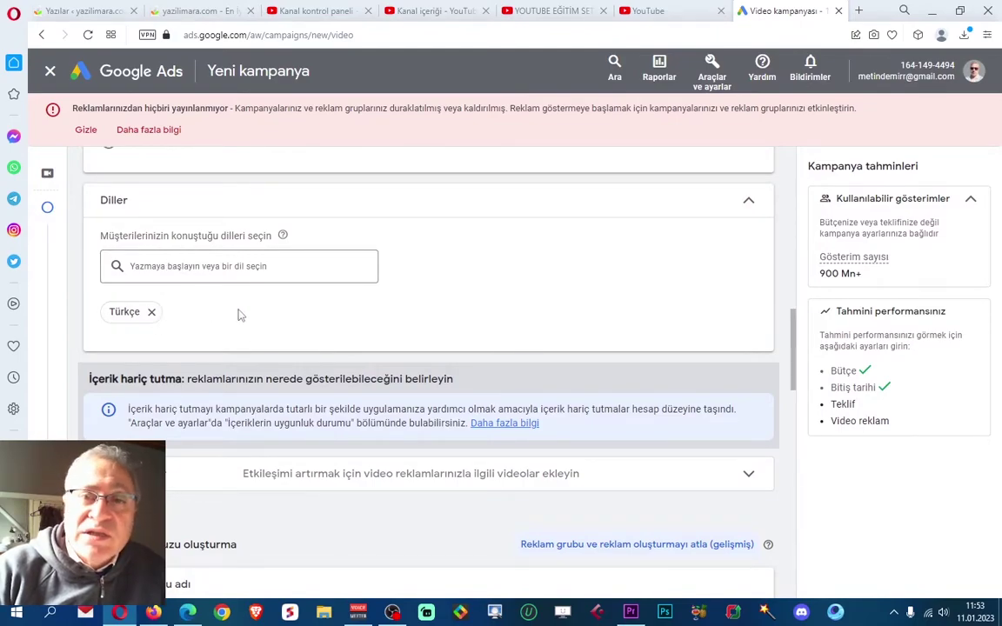
scroll(298, 376, "down", 3)
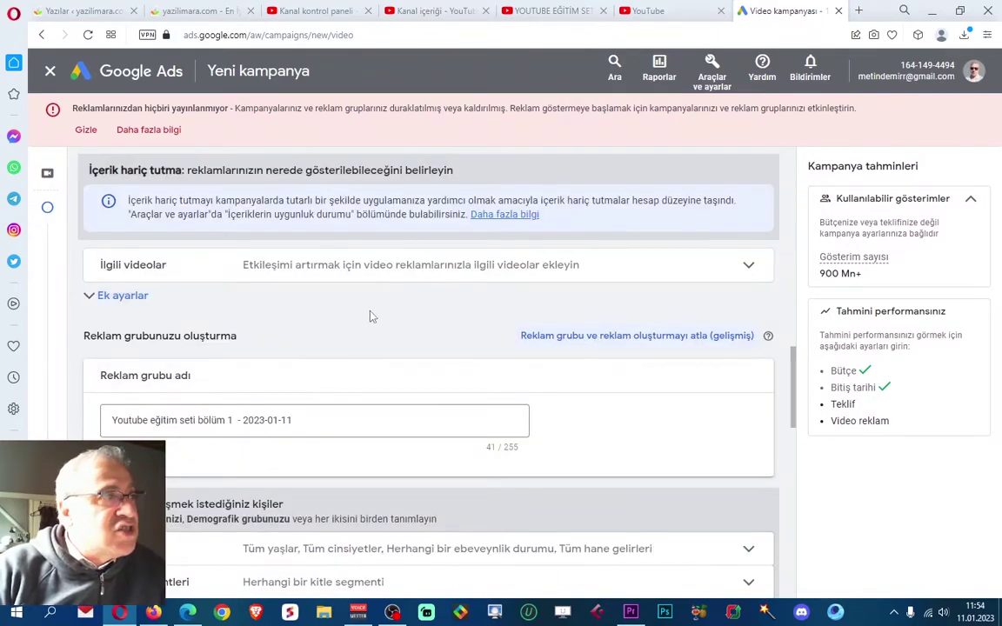
scroll(372, 313, "up", 1)
scroll(381, 275, "down", 2)
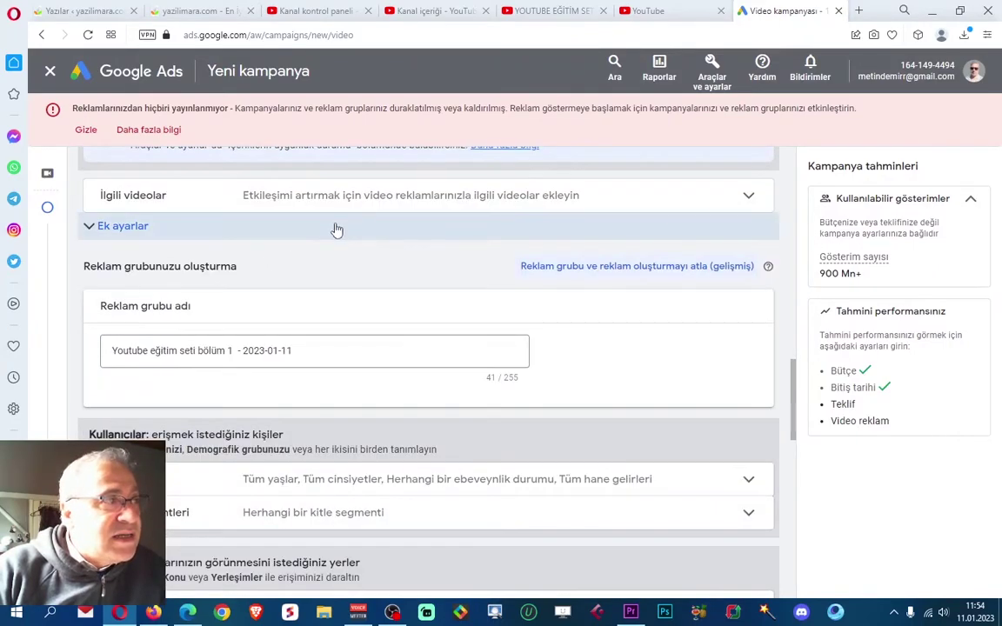
left_click(460, 206)
Open the ad group's Yerleşimler targeting and check the YouTube page of the training video being promoted
scroll(476, 291, "down", 6)
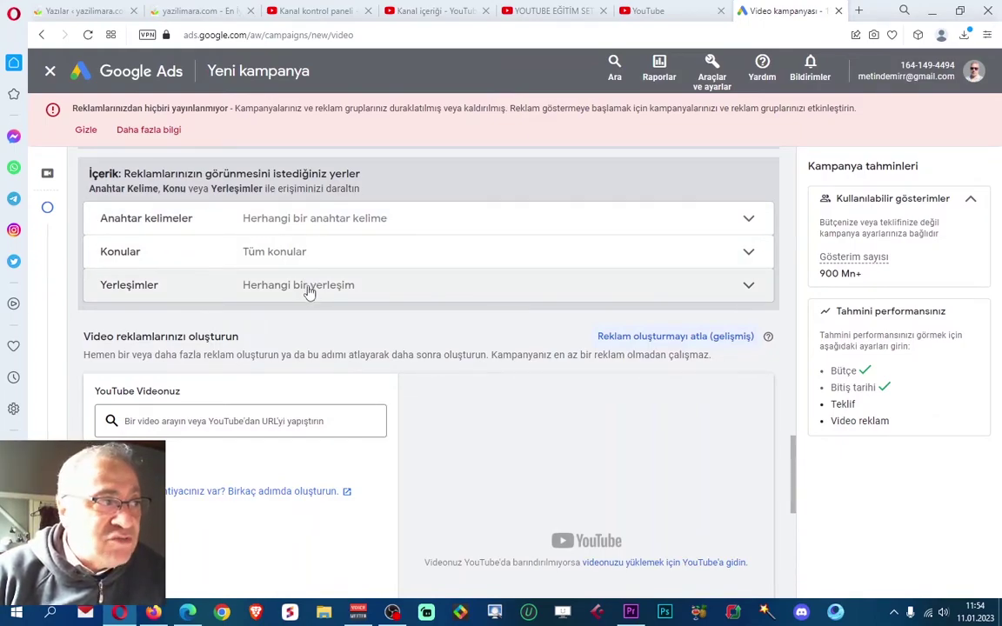
left_click(309, 287)
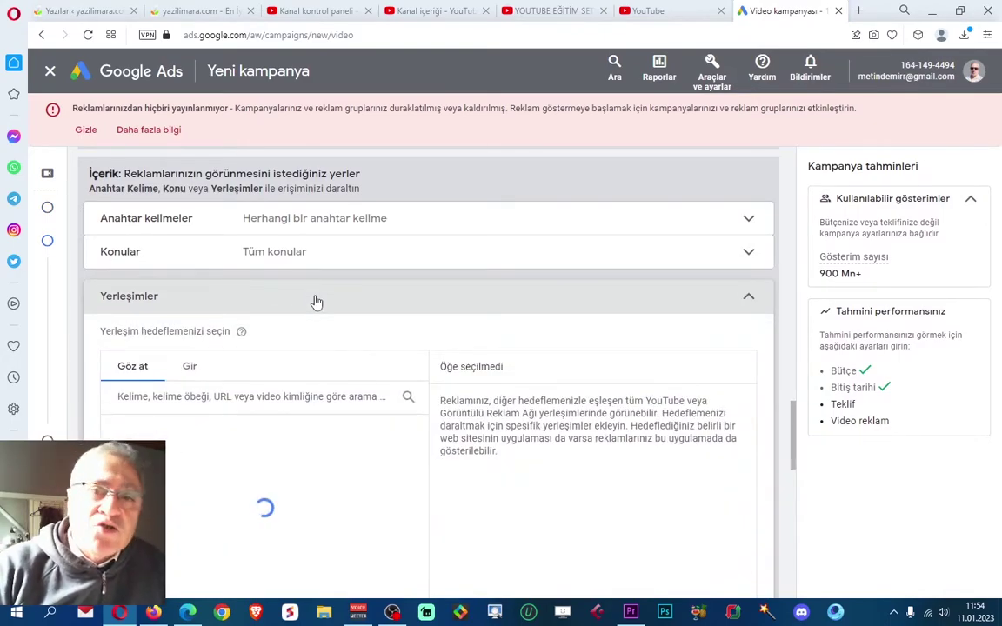
left_click(434, 11)
left_click(548, 10)
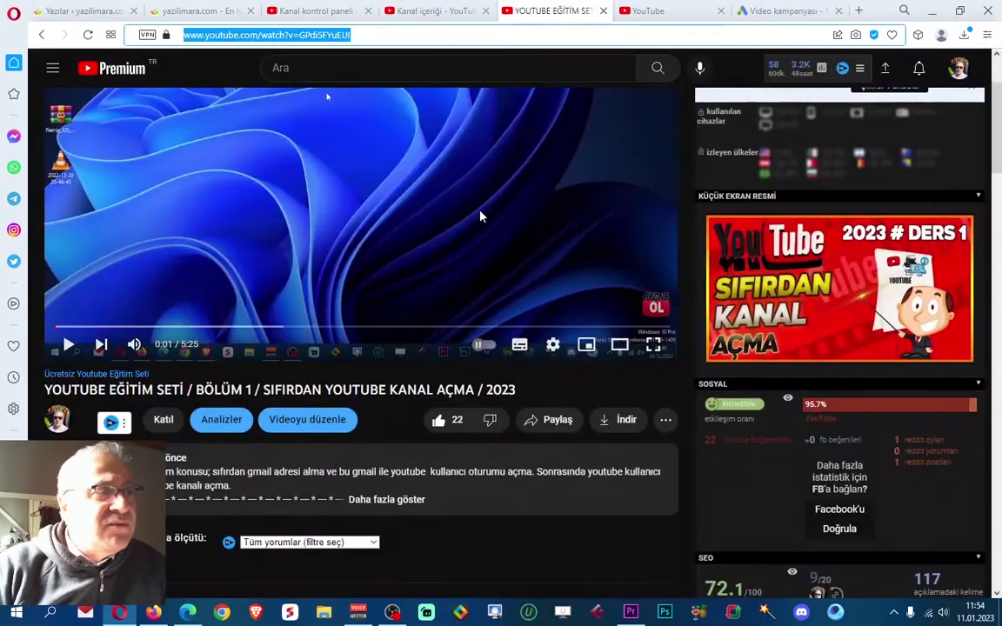
scroll(523, 465, "down", 2)
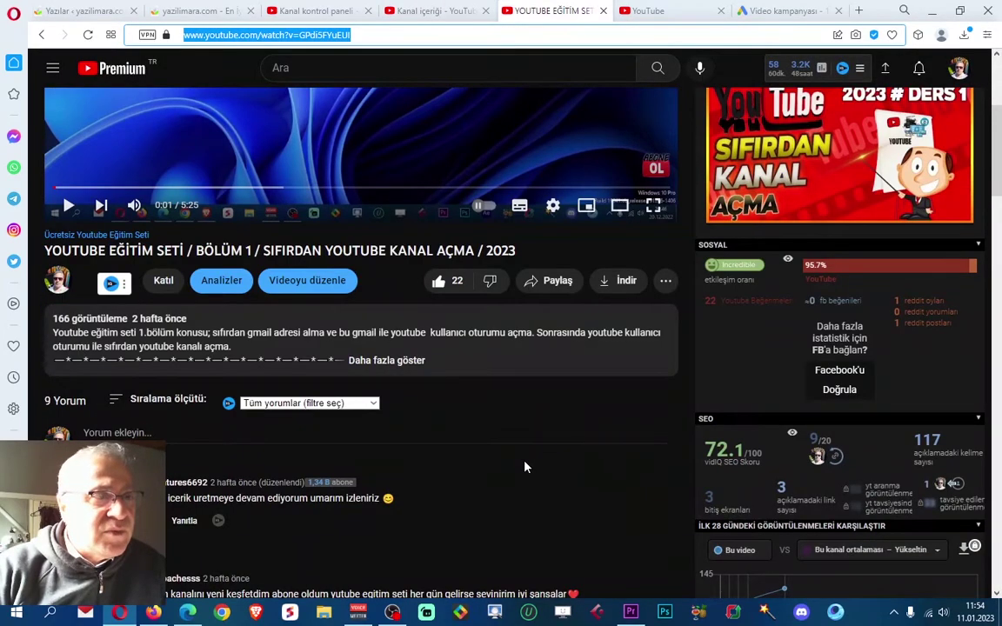
left_click(761, 11)
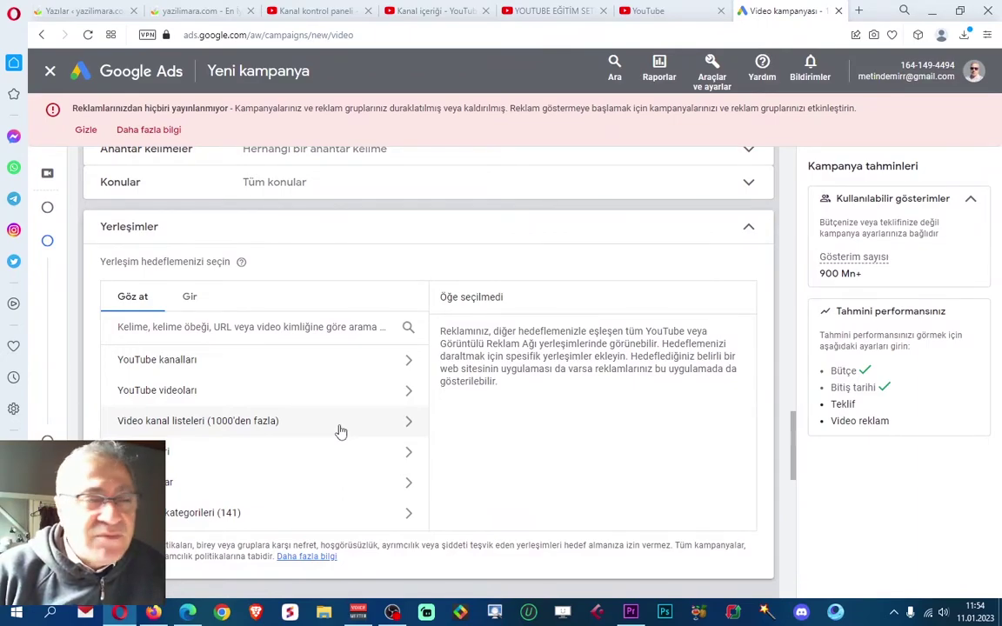
Search the placements for "Kerim Demir" and add the YouTube channel of that name as a placement
scroll(199, 386, "up", 1)
left_click(199, 392)
type("Ke")
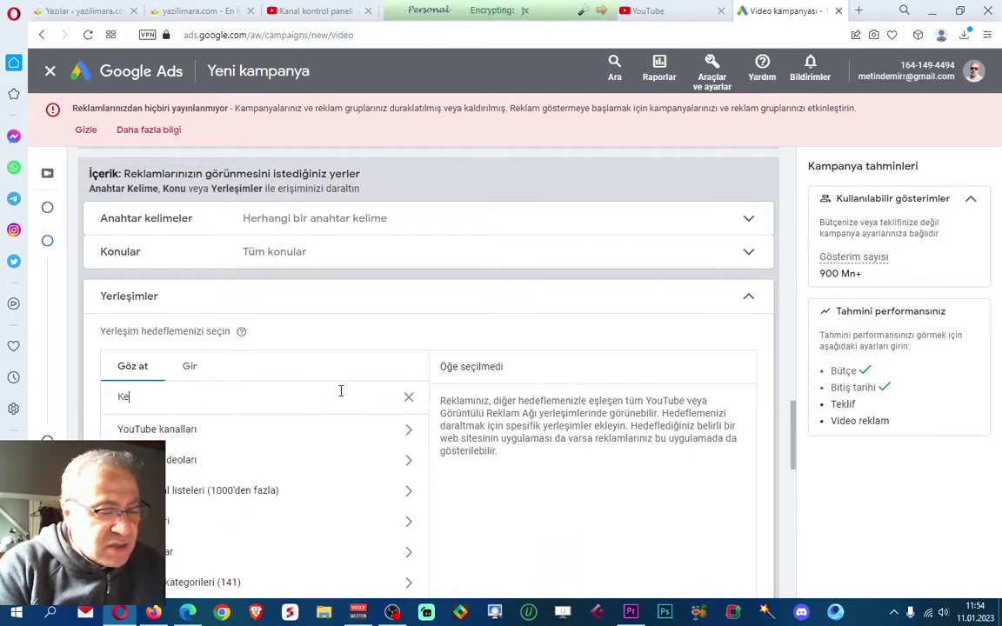
type("rim Demir")
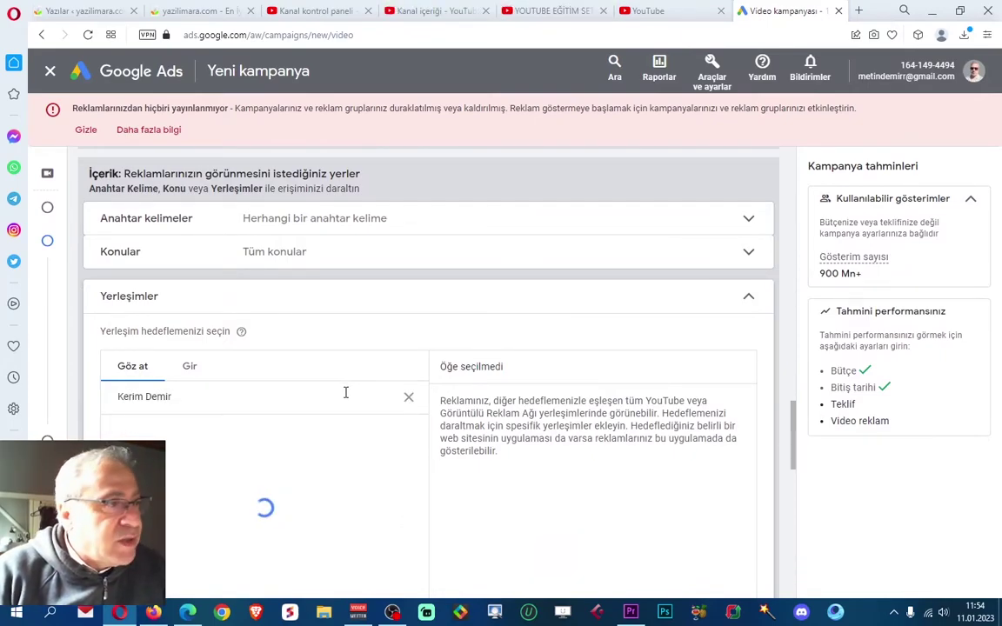
scroll(261, 366, "down", 1)
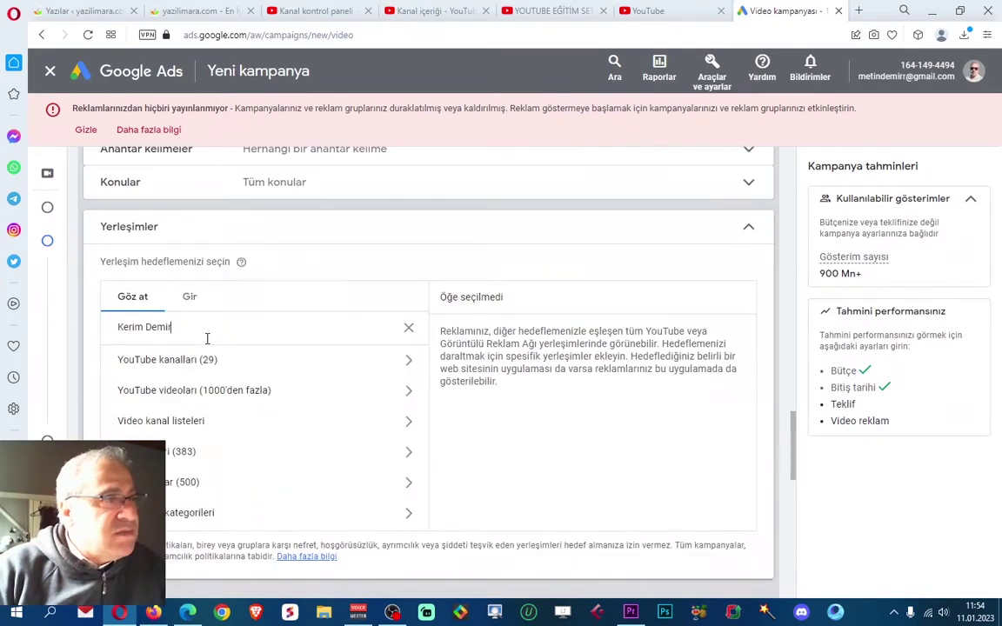
left_click(158, 364)
scroll(330, 376, "down", 1)
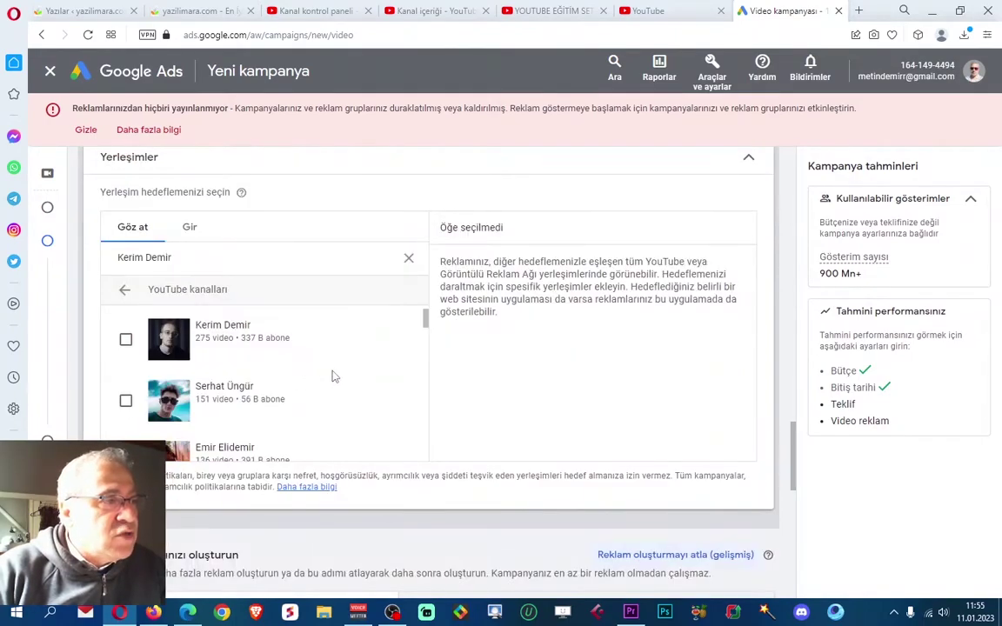
left_click(127, 341)
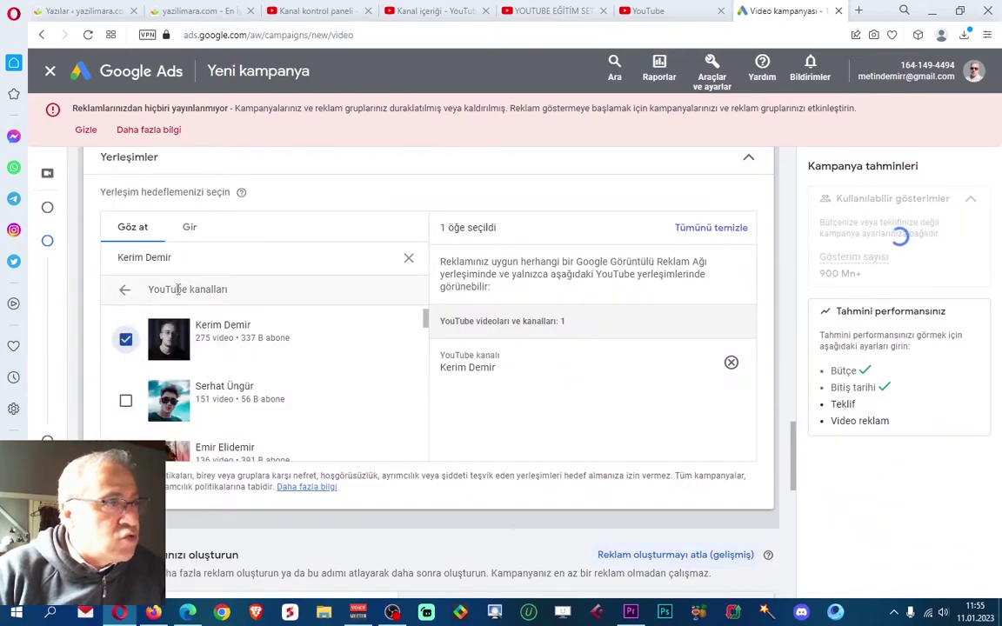
From the matching YouTube videos, add "YÜZÜNÜZÜ GÖSTERMEDEN PARA KAZANABİLECEĞİNİZ 12 İÇERİK FİKRİ!" as a placement
left_click(126, 290)
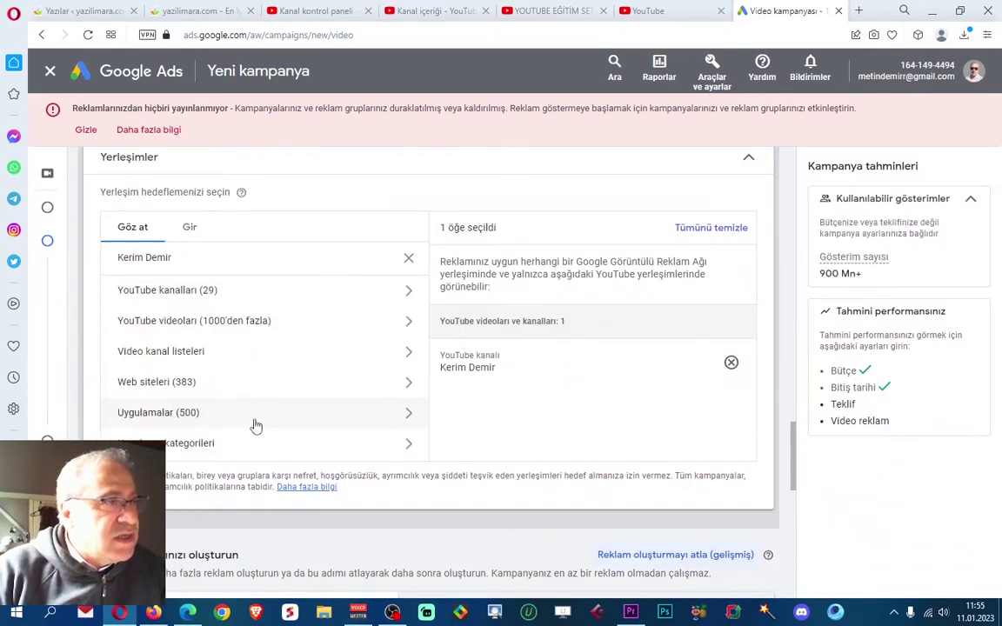
left_click(178, 329)
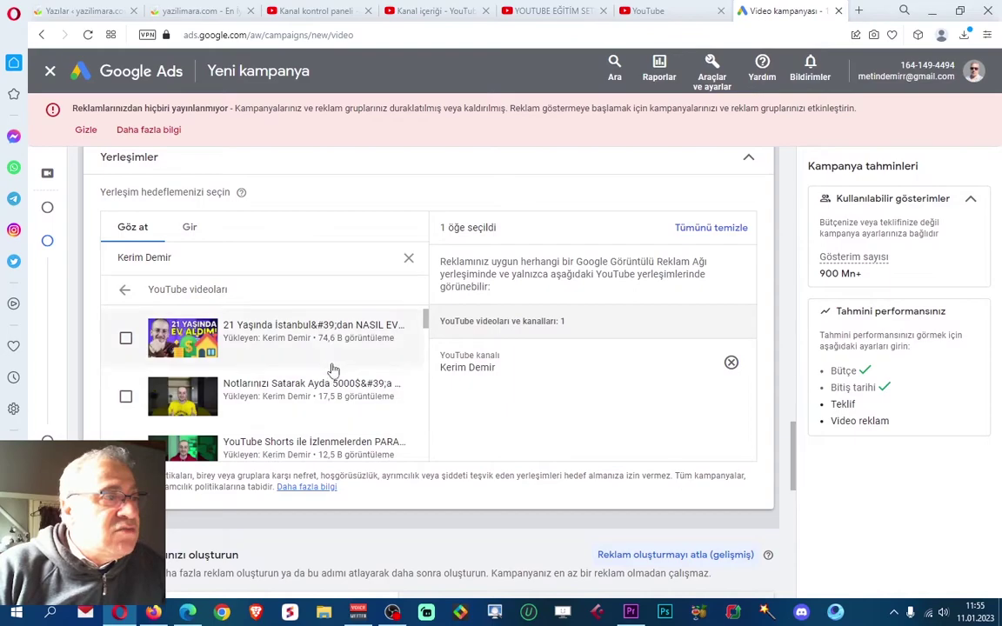
left_click(540, 10)
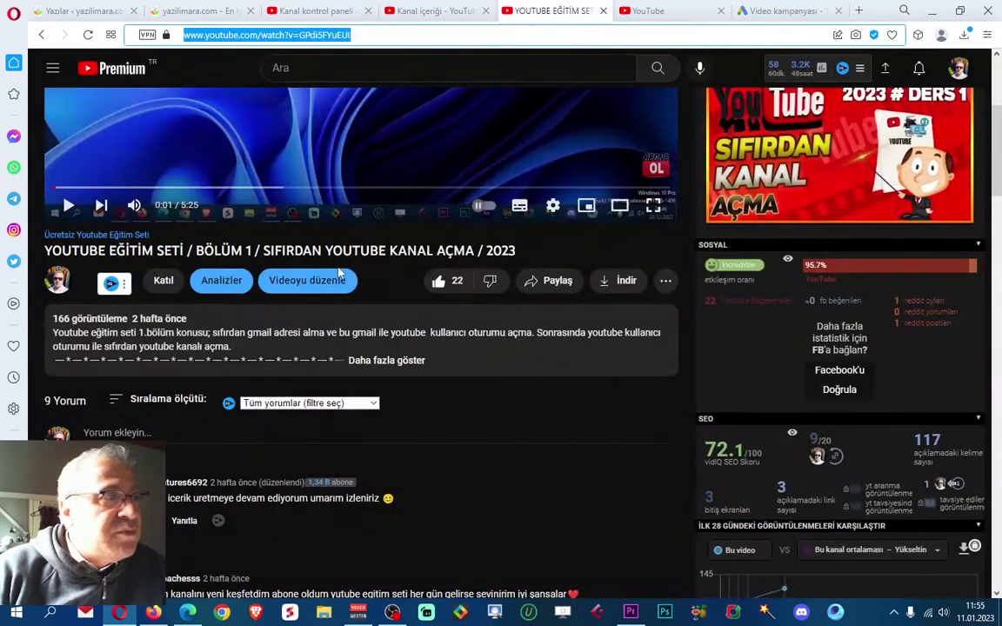
left_click(748, 12)
left_click_drag(426, 322, 428, 342)
left_click(125, 366)
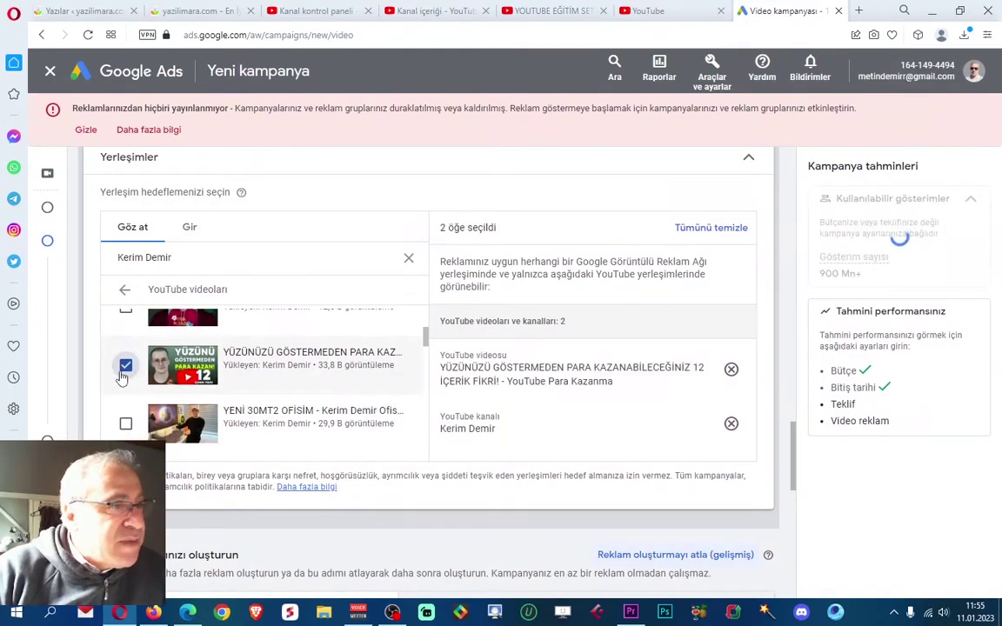
Add the videos "Yüzünü ve Sesini KULLANMADAN YouTube'dan Nasıl Para Kazanılır?" and "YÜZÜNÜ KULLANMADAN YOUTUBE'DAN AYDA 10.000$ KAZANMAK" as placements
scroll(231, 399, "down", 1)
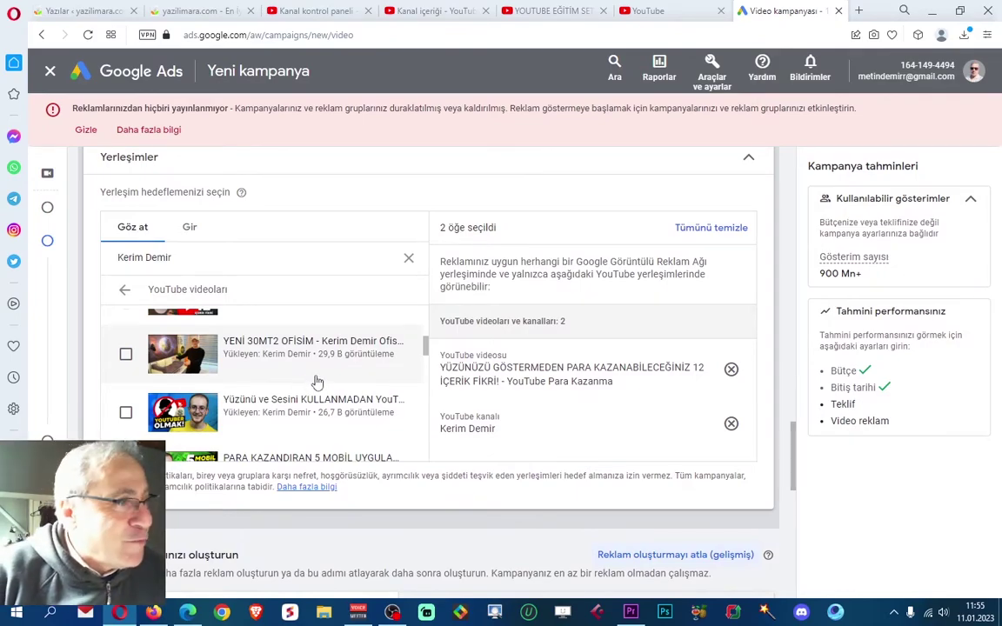
scroll(320, 381, "down", 1)
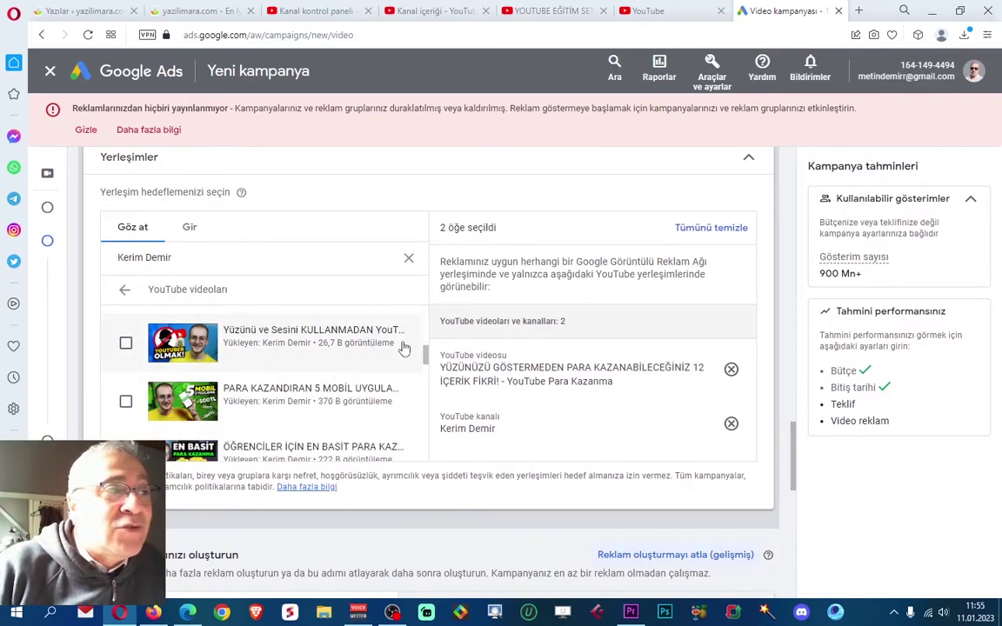
left_click(125, 345)
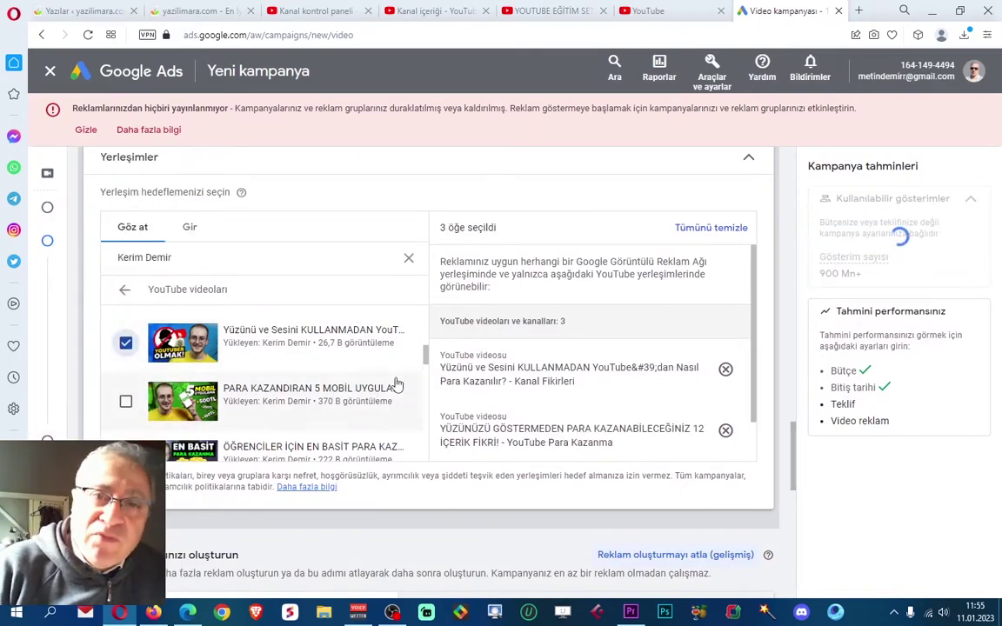
scroll(385, 388, "down", 1)
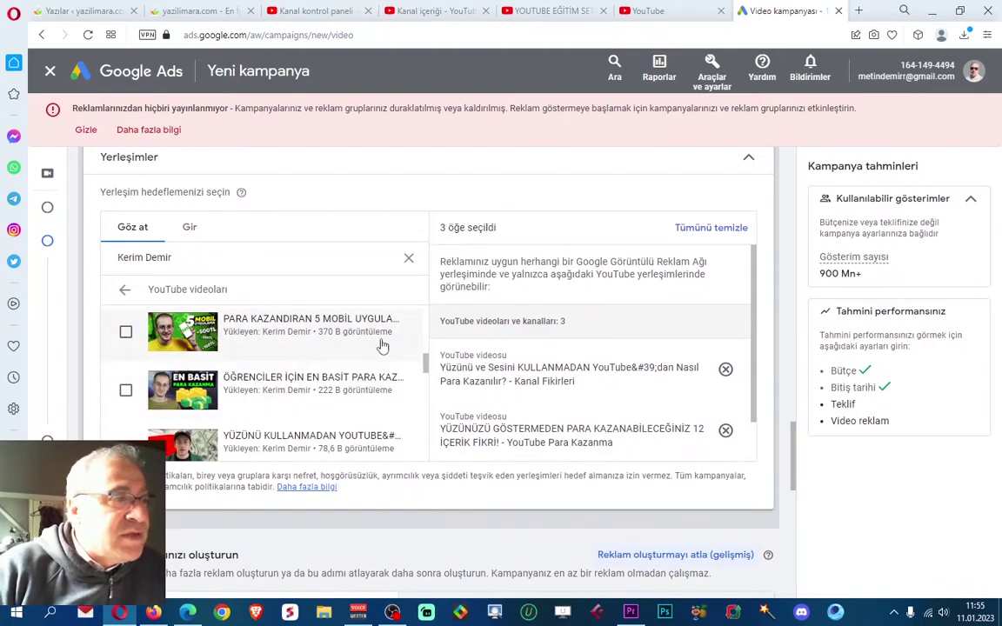
scroll(383, 346, "down", 1)
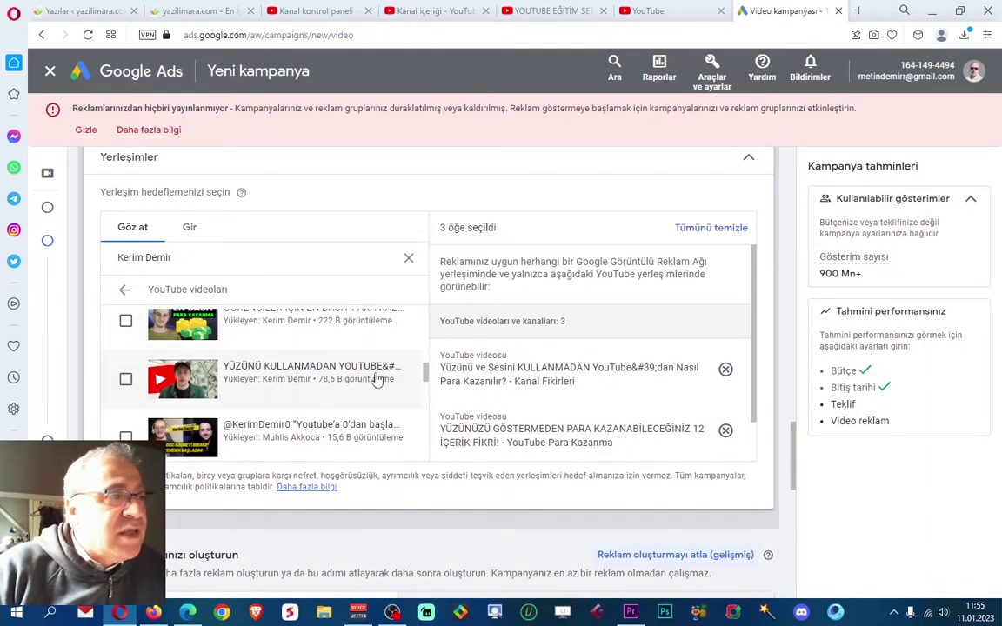
left_click(126, 384)
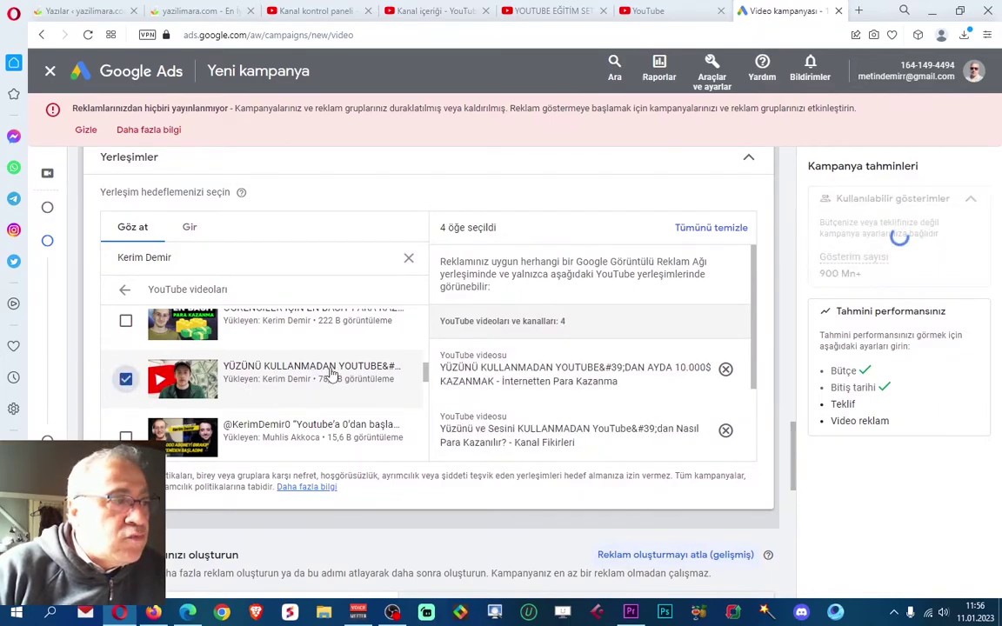
Add the videos "2 HAFTADA SIFIRDAN YOUTUBE KANALI NASIL GELİŞTİRİLİR?" and "TEK VİDEODA YOUTUBE! Sıfırdan Tüm Kanal Ayarları" as placements
scroll(286, 364, "down", 2)
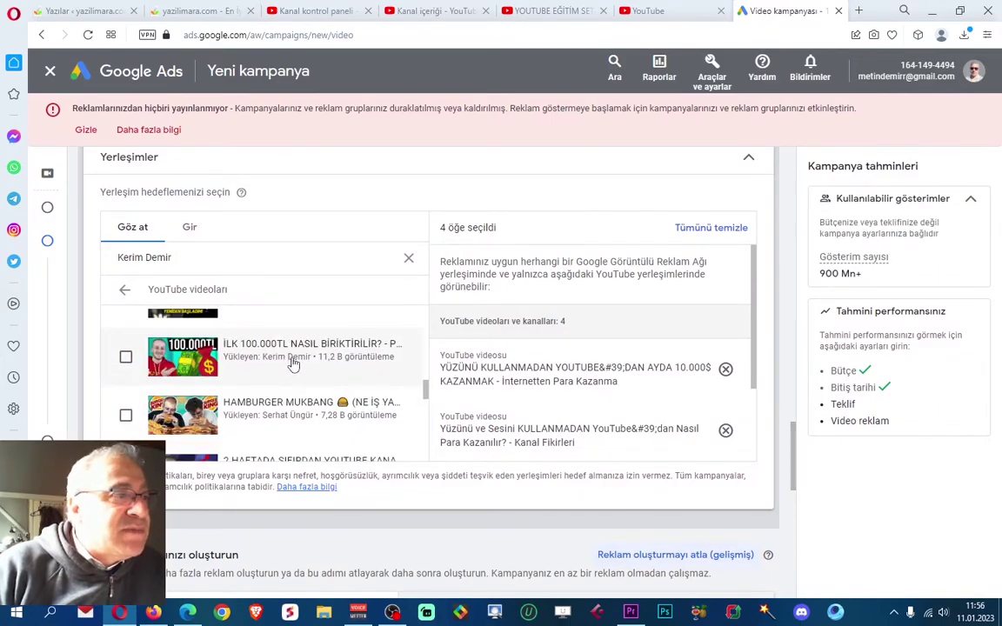
scroll(294, 364, "down", 1)
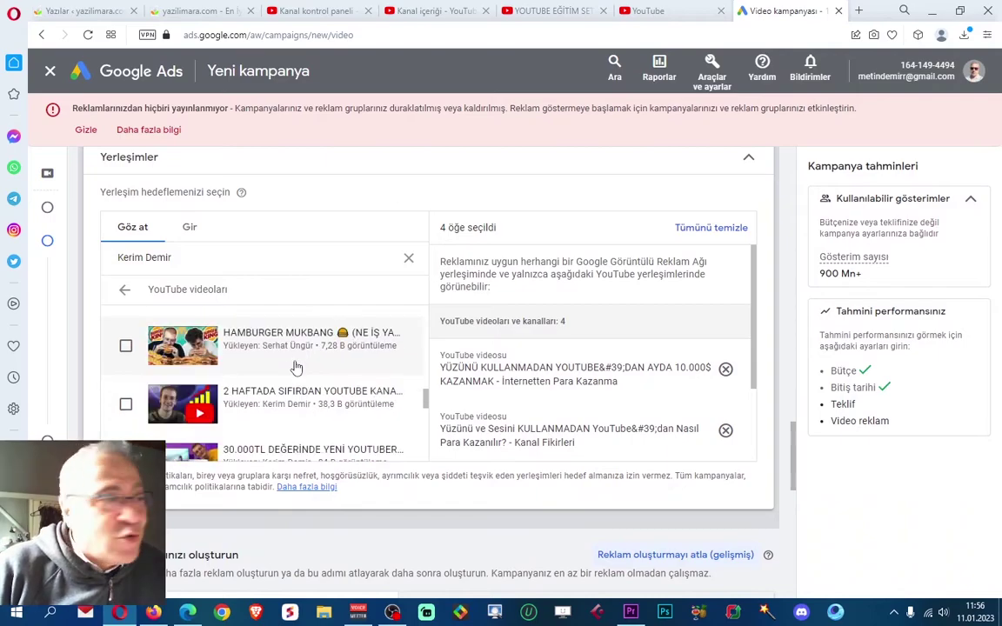
scroll(294, 348, "down", 1)
left_click(293, 331)
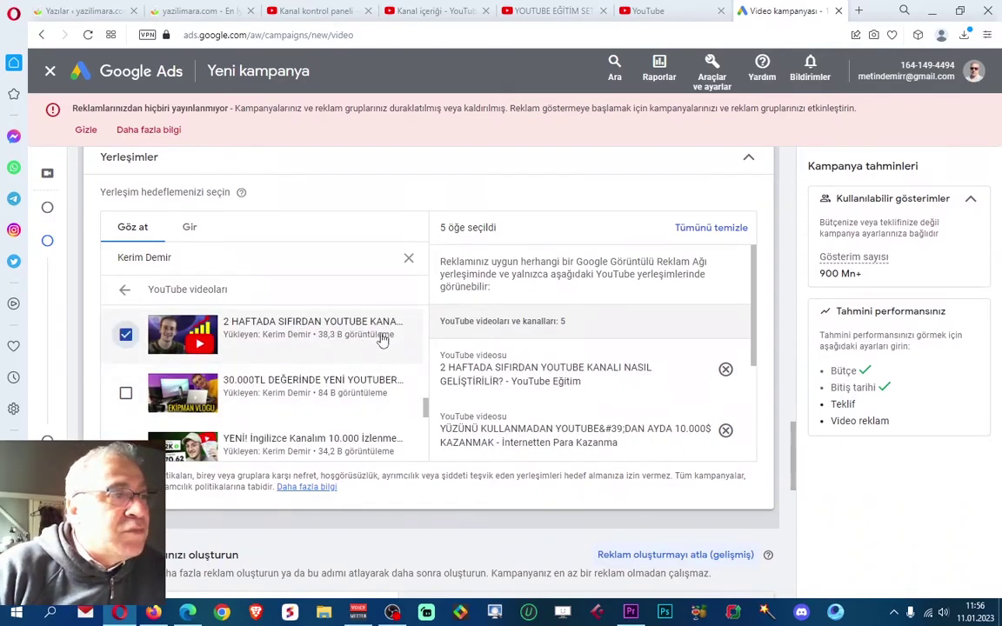
scroll(331, 401, "down", 5)
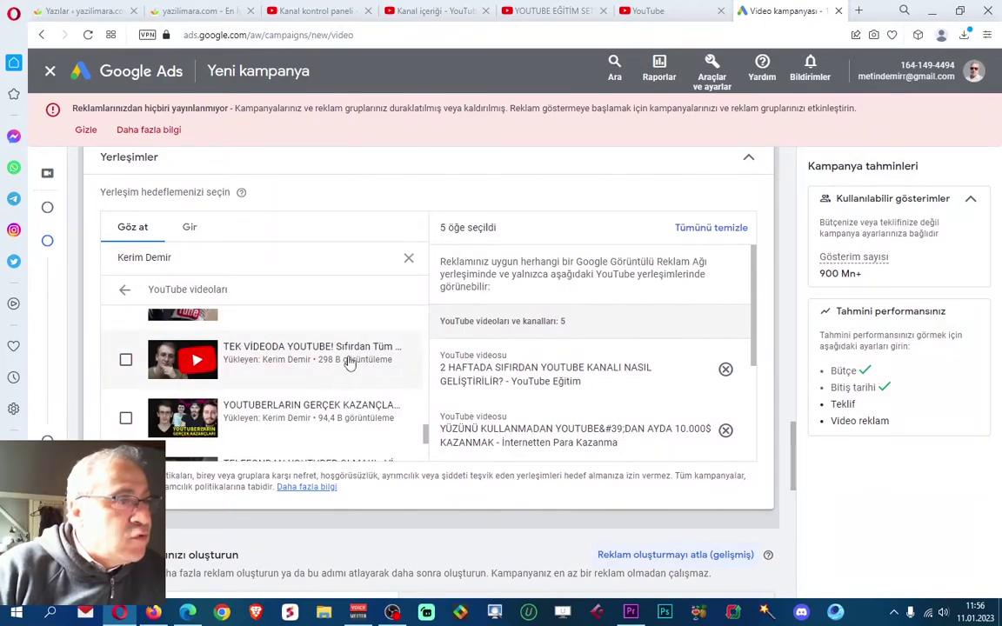
left_click(126, 360)
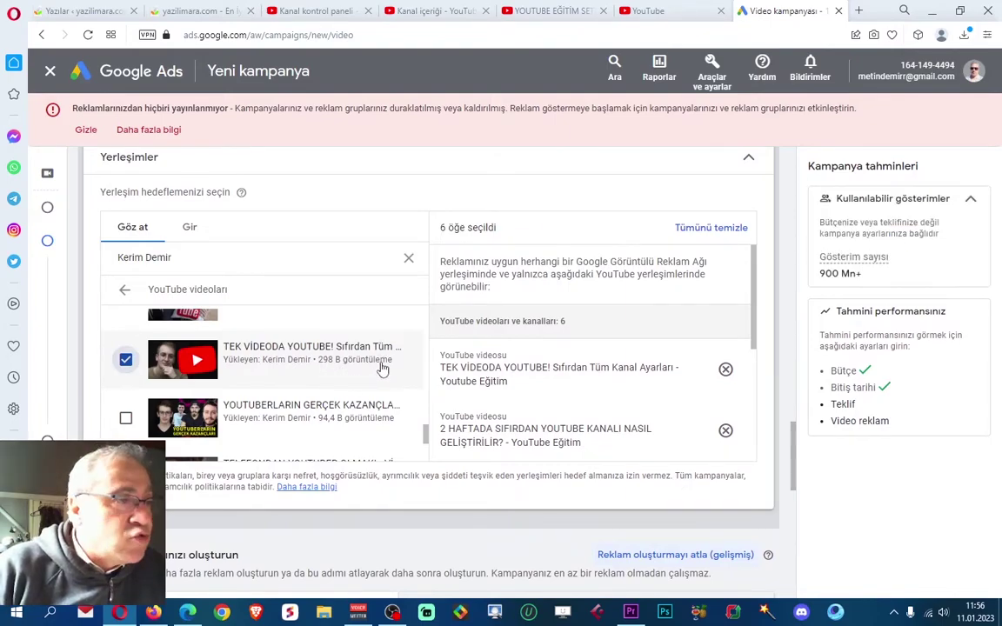
scroll(380, 368, "down", 1)
scroll(385, 326, "down", 3)
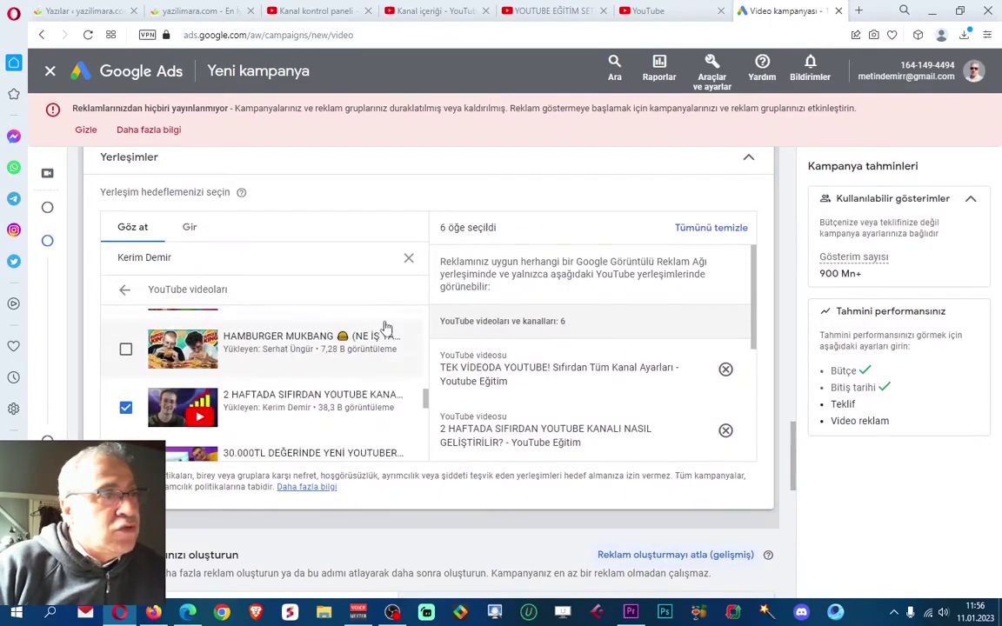
Search the placements for "web eğitim" and add the YouTube channel Web Eğitim as a placement
left_click(409, 261)
type("web ")
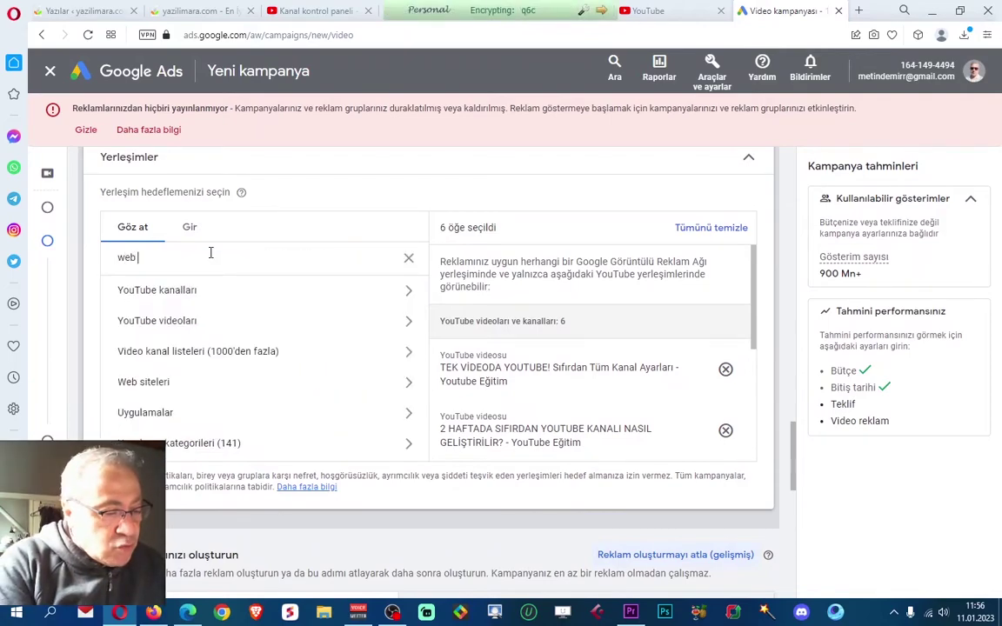
type("eğit")
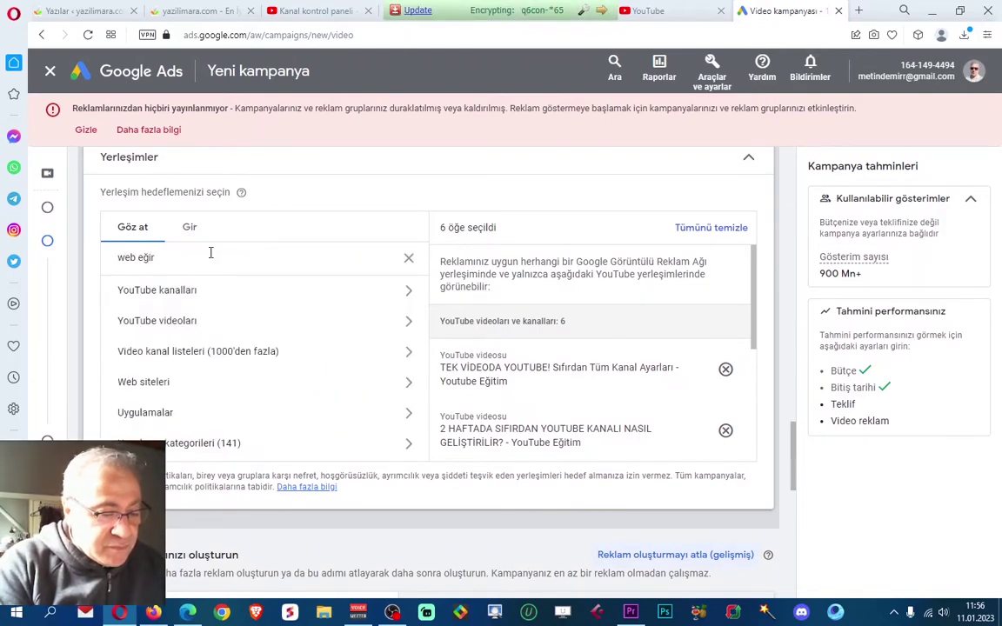
type("im")
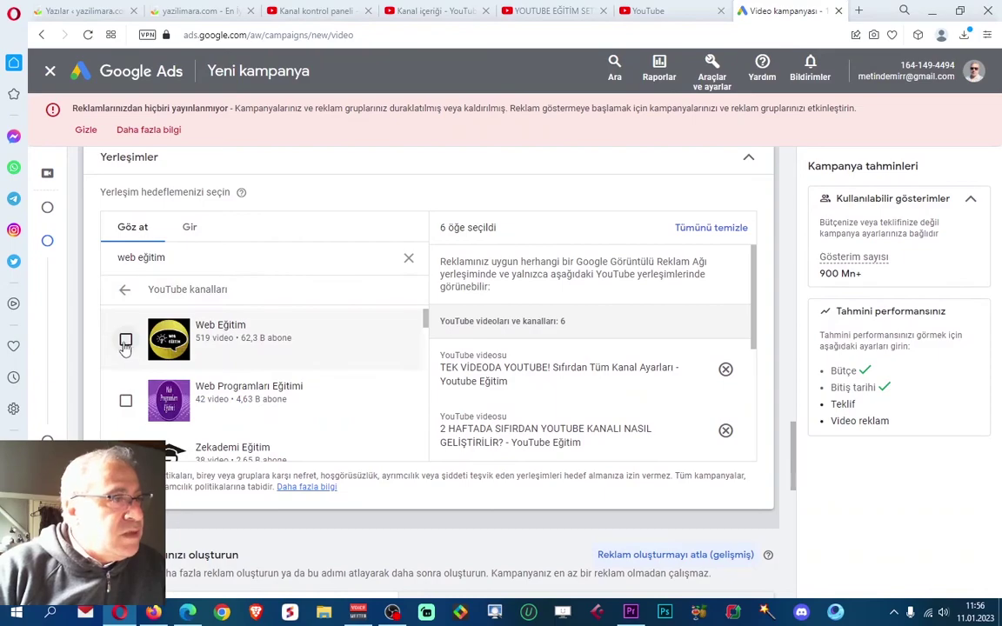
left_click(126, 341)
From the matching YouTube videos, add Web Eğitim's "İNANILMAZ YOUTUBE KAZANÇLARI" and "İZLENME ARTTIRMA İÇİN YOUTUBE'A VİDEO NASIL YÜKLENİR ?" as placements
left_click(126, 289)
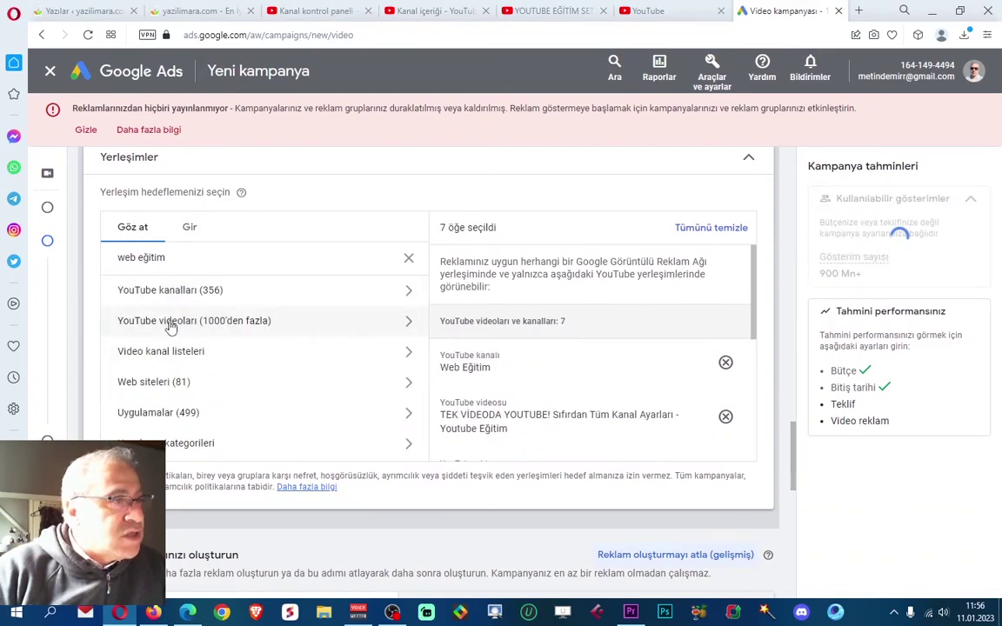
left_click(172, 321)
scroll(127, 367, "down", 3)
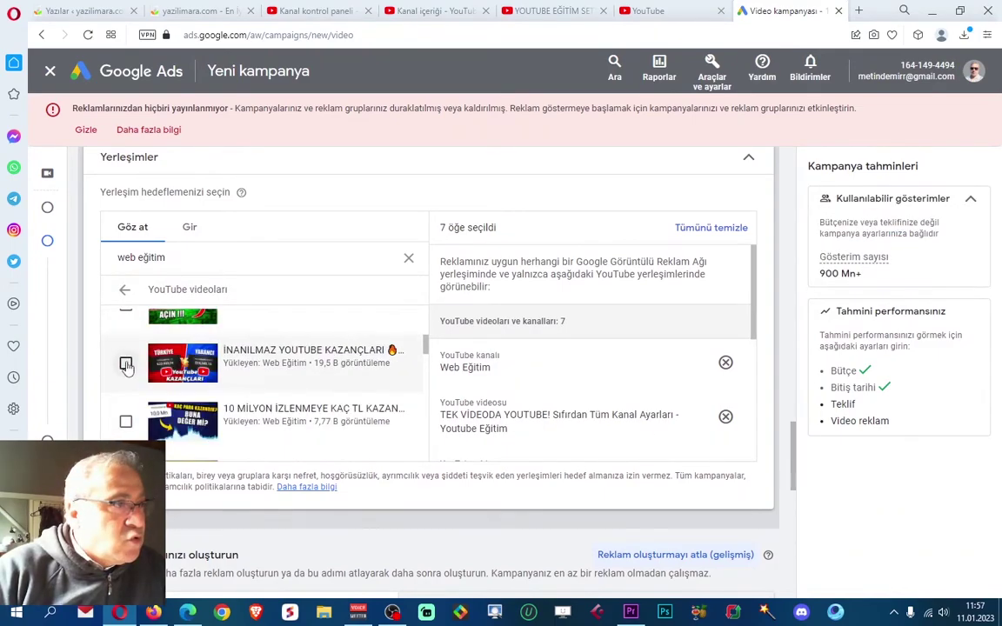
left_click(126, 364)
scroll(262, 367, "down", 2)
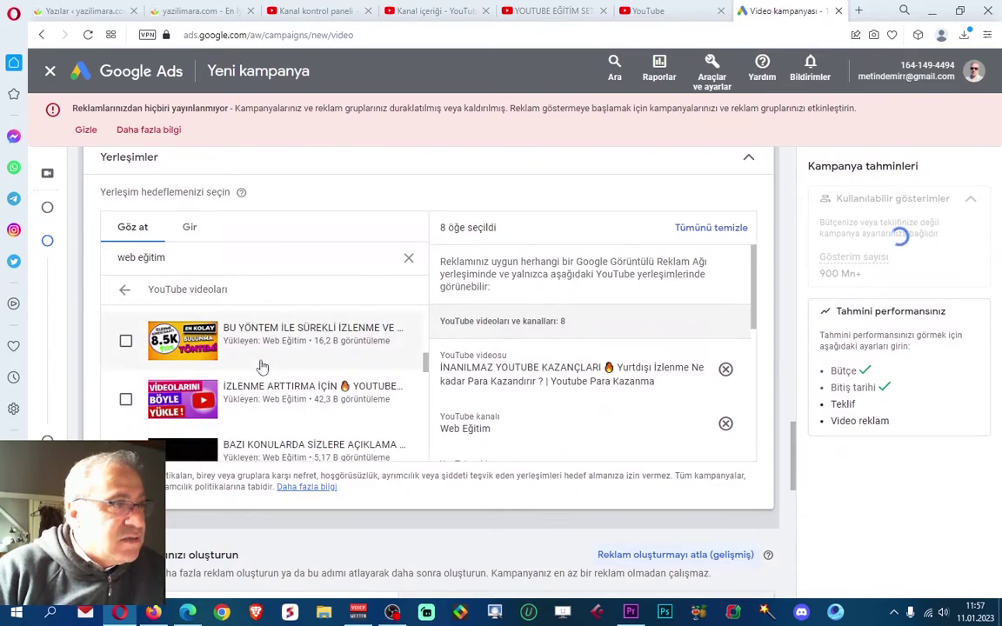
scroll(263, 366, "down", 1)
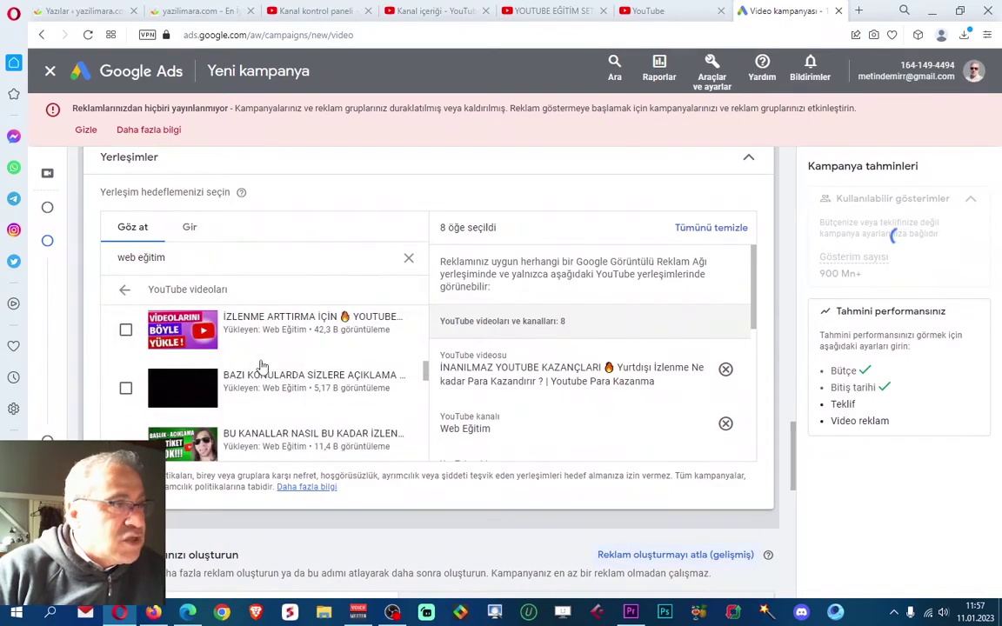
left_click(126, 330)
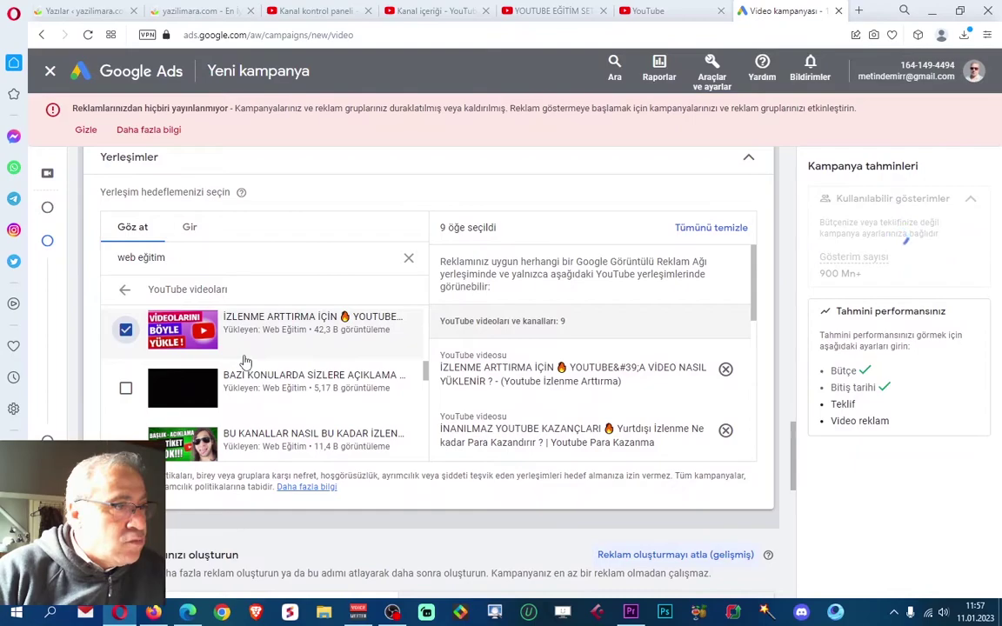
Add the Web Eğitim video "1 AYDA 1000 ABONE 4000 SAAT TOPLAYIN" as a placement
scroll(246, 361, "down", 3)
left_click(125, 358)
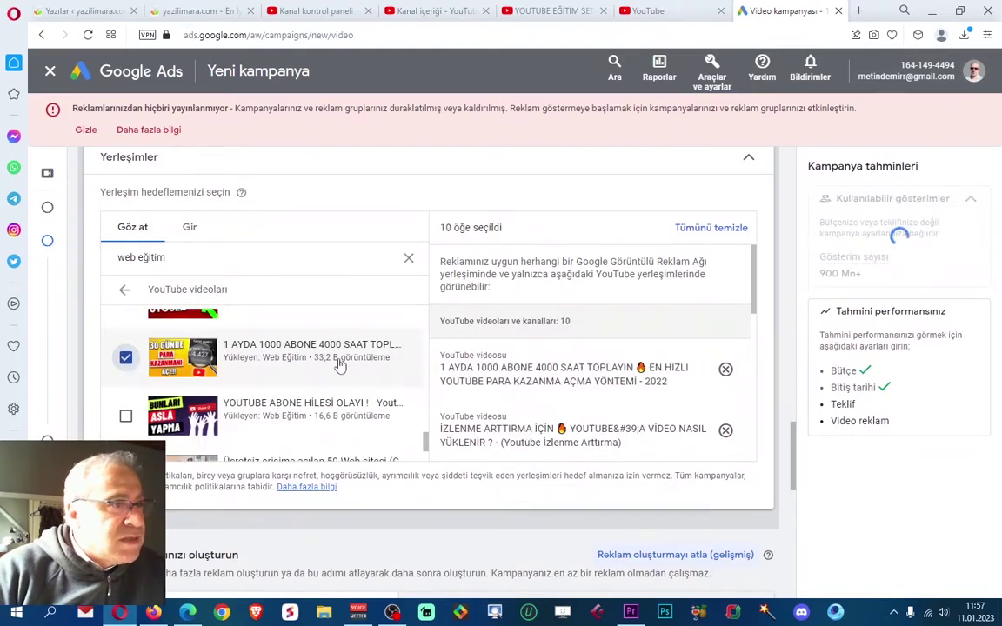
scroll(335, 364, "down", 1)
scroll(336, 364, "down", 2)
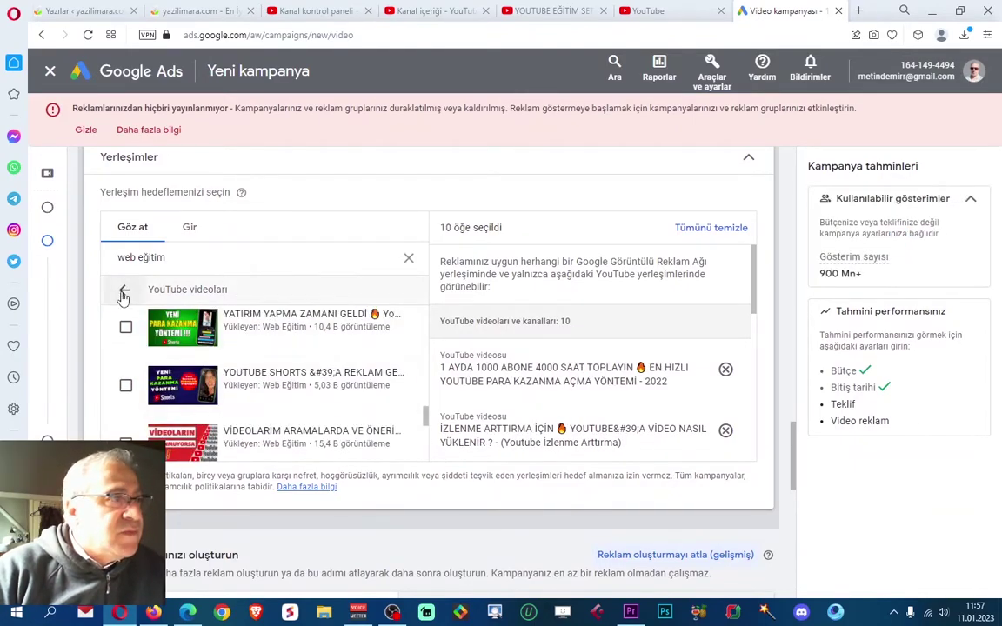
Search the placements for "youtuber eğitimleri" and add the YouTube channel Youtuber Eğitimleri as a placement
left_click(124, 294)
triple_click(179, 258)
type("y")
type("outuber eğ")
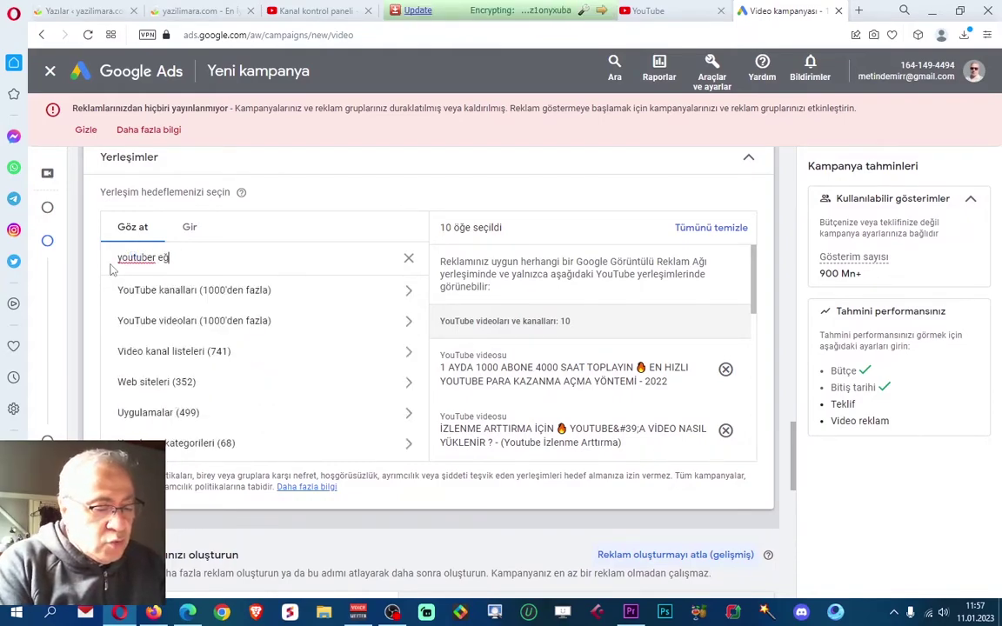
type("itimieri")
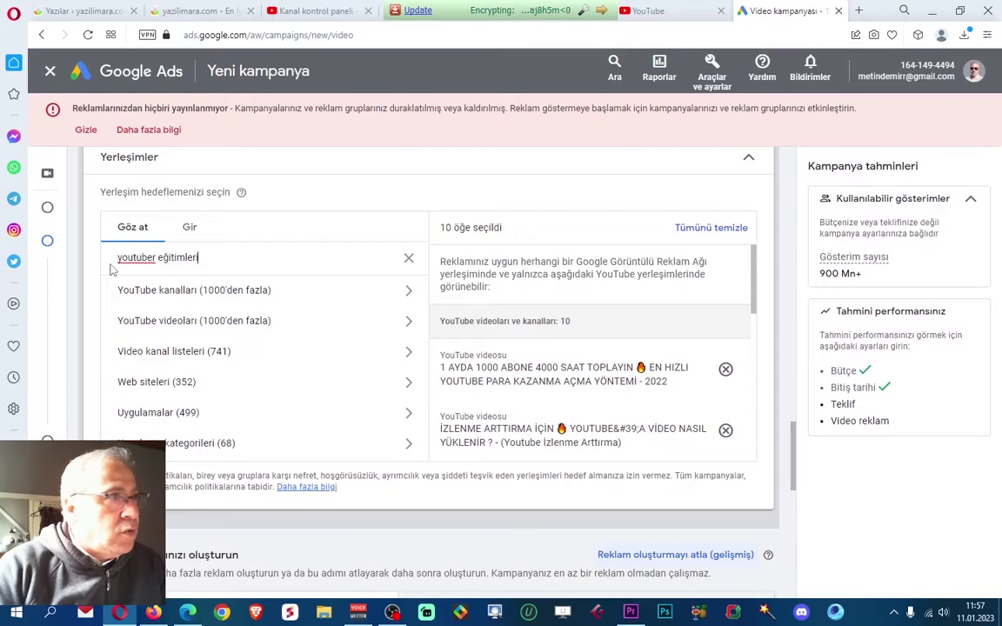
key("Return")
left_click(125, 289)
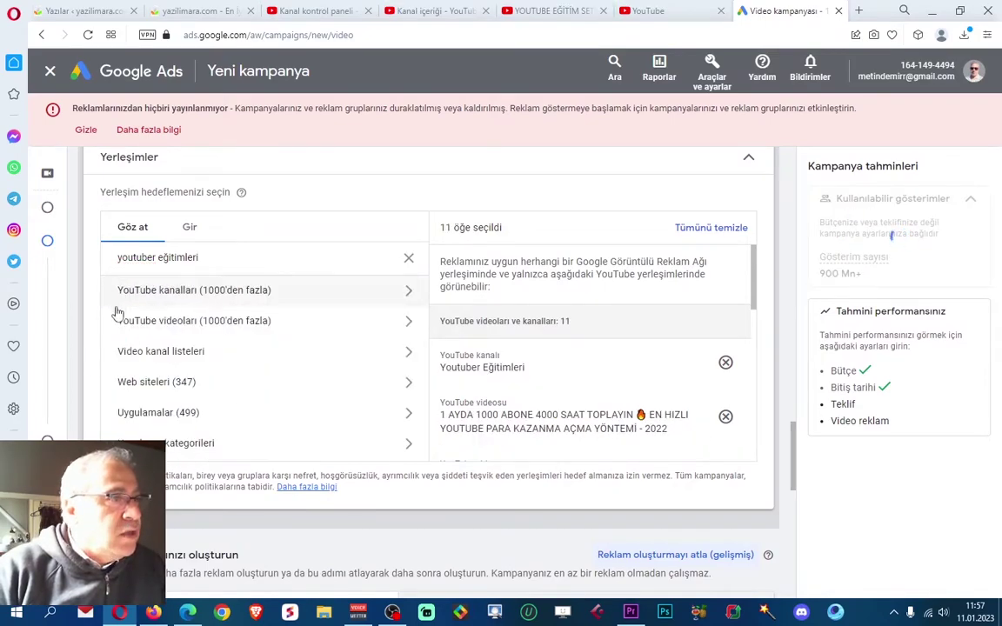
From the matching YouTube videos, add "SIFIRDAN Profesyonel YOUTUBE KANALI Nasıl Açılır?" and "İŞKUR Youtuber Eğitimleri Başladı!" as placements
left_click(170, 321)
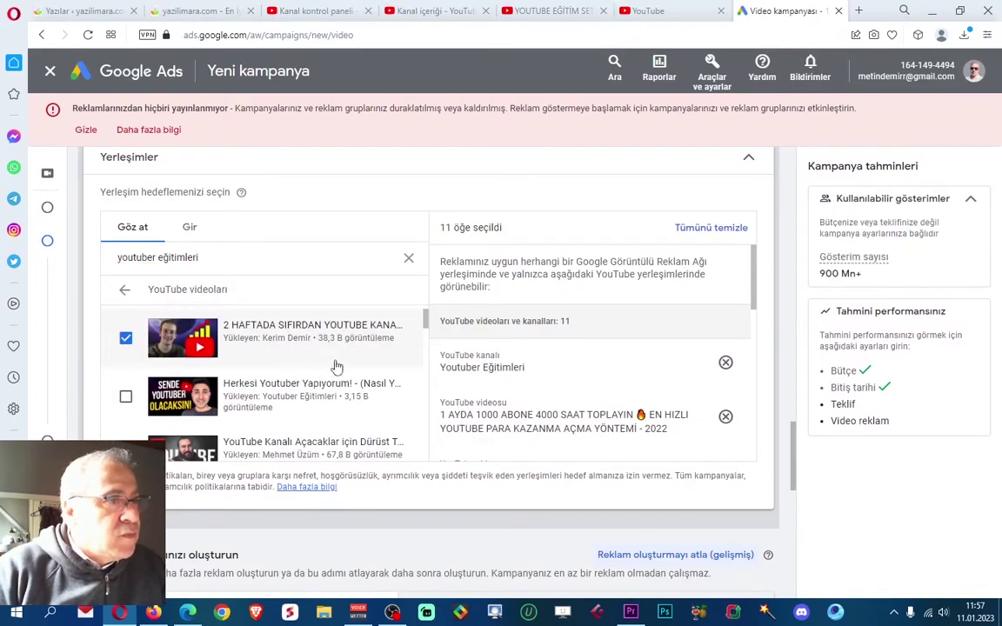
scroll(331, 362, "down", 3)
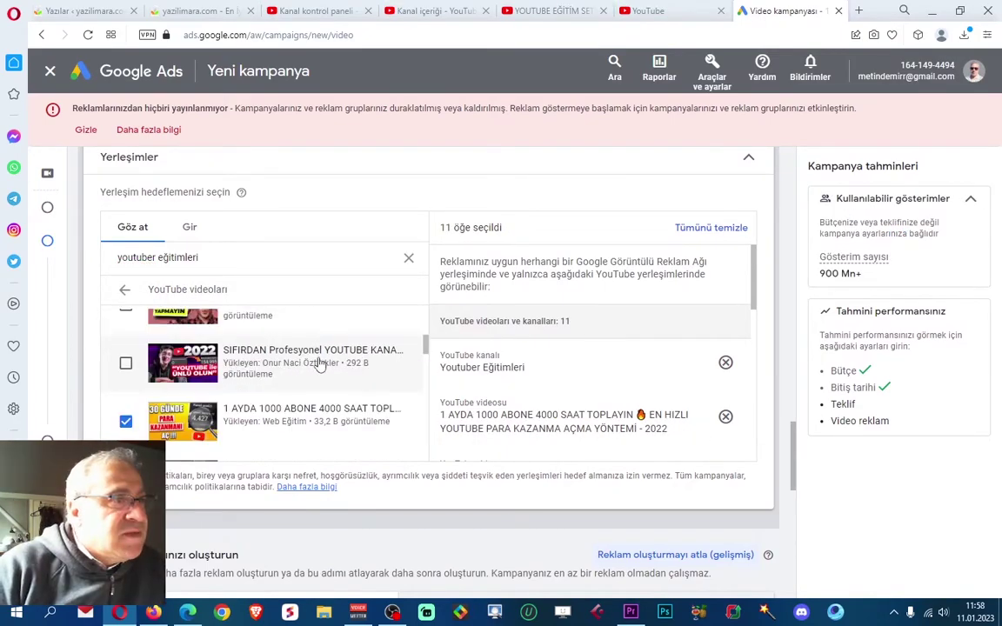
left_click(126, 365)
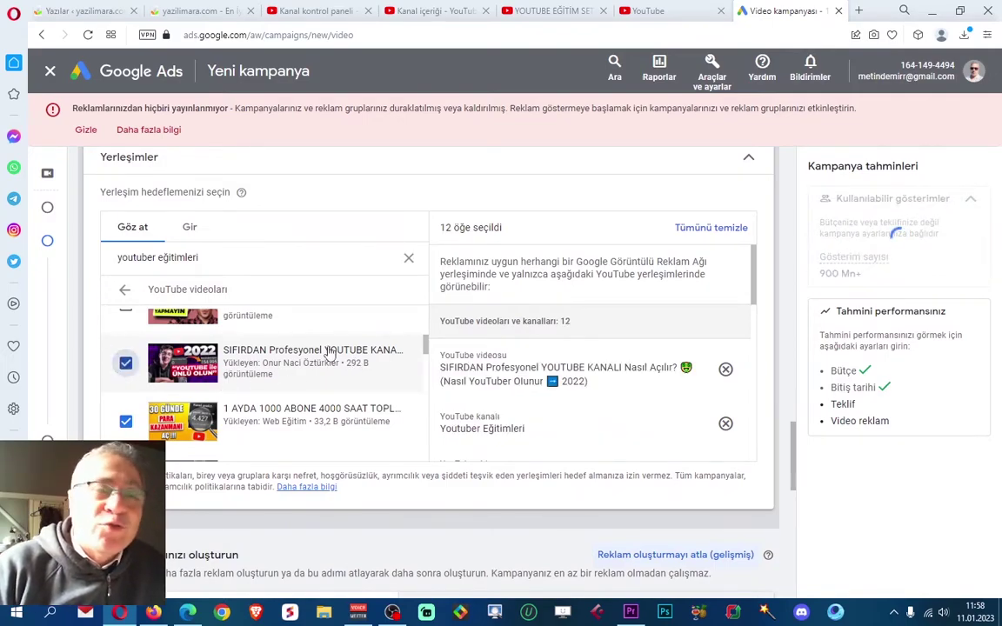
scroll(331, 352, "down", 3)
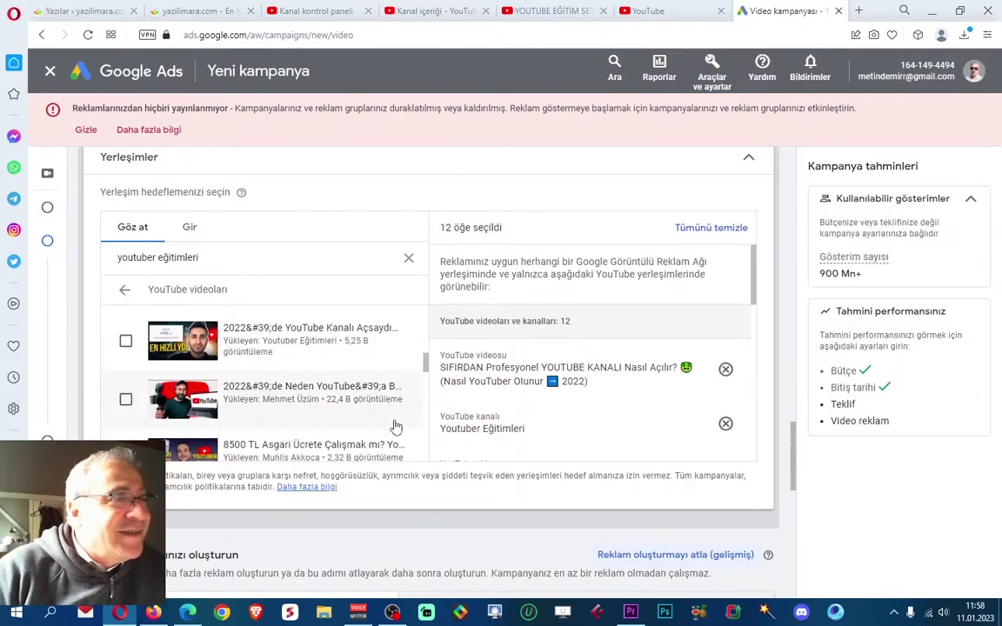
scroll(396, 426, "down", 2)
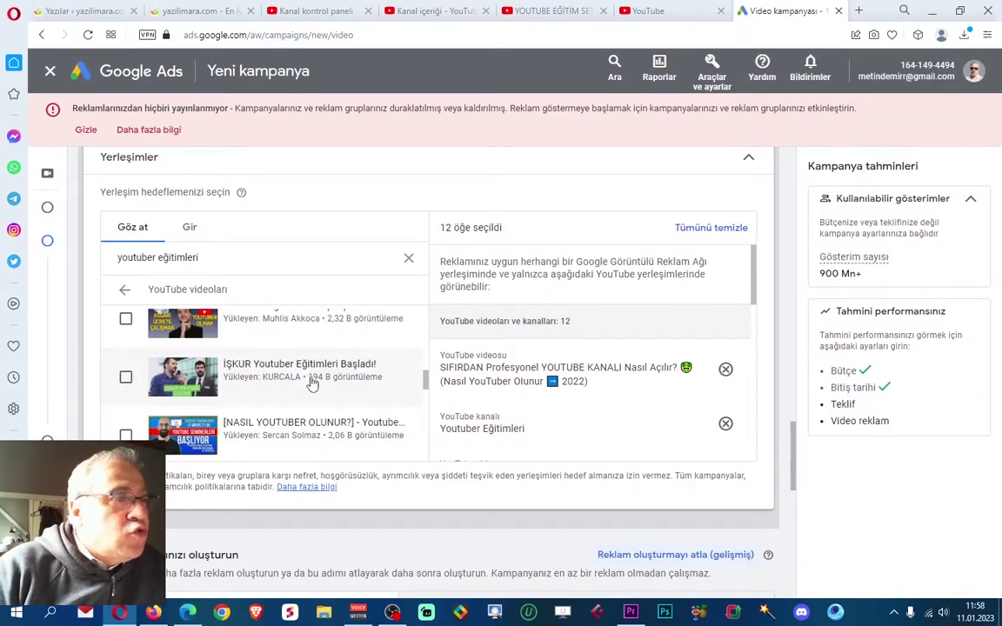
left_click(126, 380)
Add the video "YouTube için nasıl video hazırlıyorum?" as a placement and look through the remaining matching videos
scroll(348, 364, "down", 5)
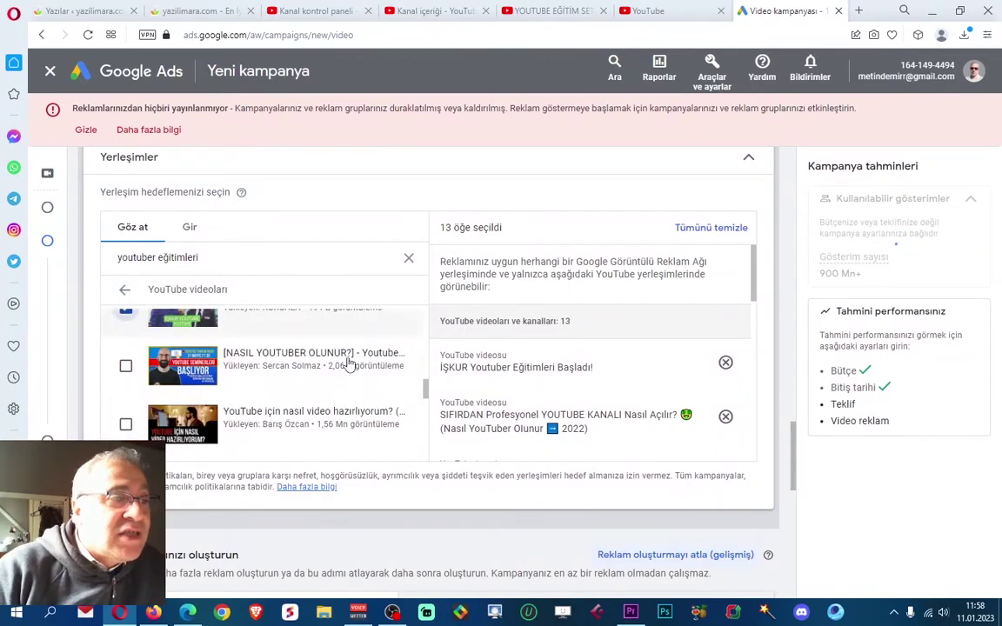
scroll(350, 363, "up", 1)
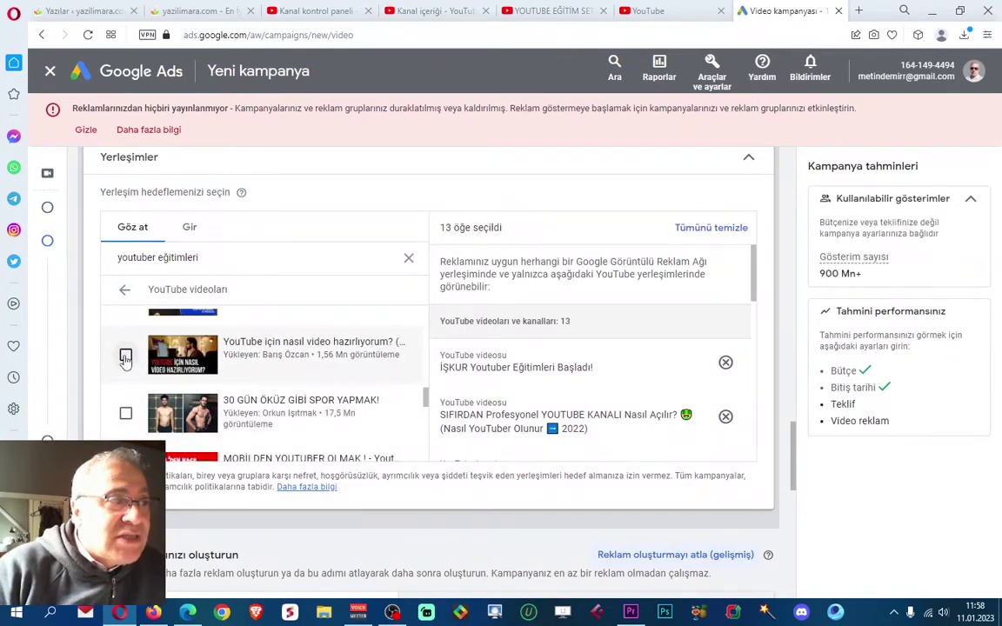
left_click(126, 356)
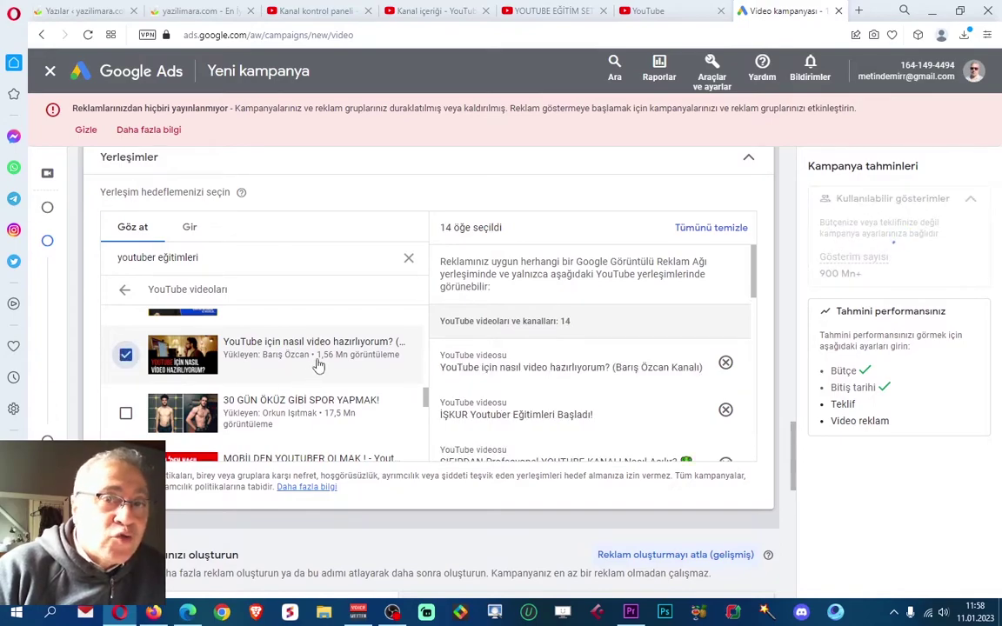
scroll(320, 363, "down", 5)
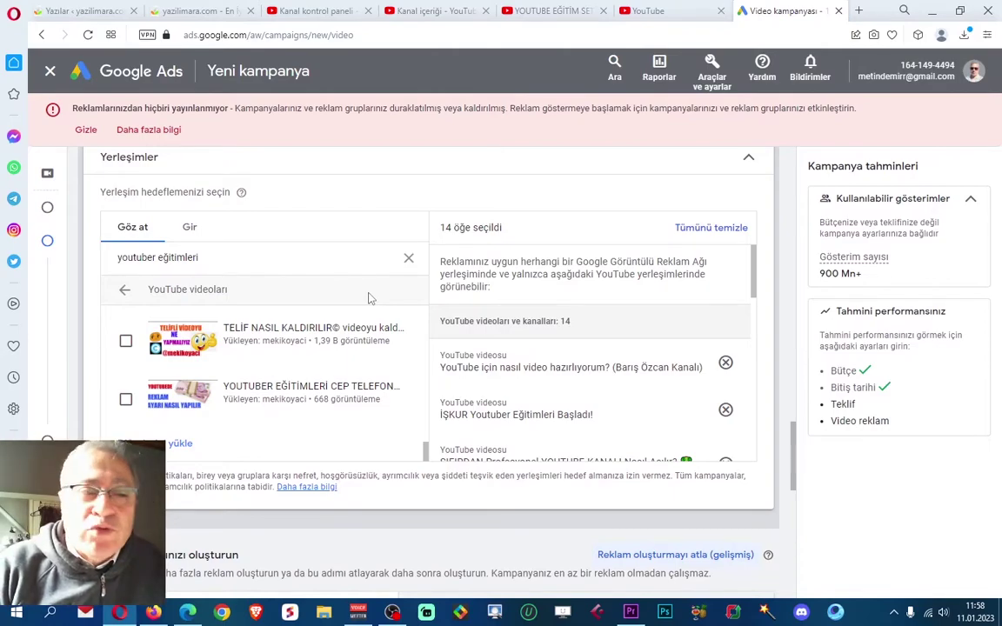
For the ad's YouTube video, copy the title "YOUTUBE EĞİTİM SETİ / BÖLÜM 1 / SIFIRDAN YOUTUBE KANAL AÇMA / 2023" from its YouTube page
scroll(369, 298, "down", 3)
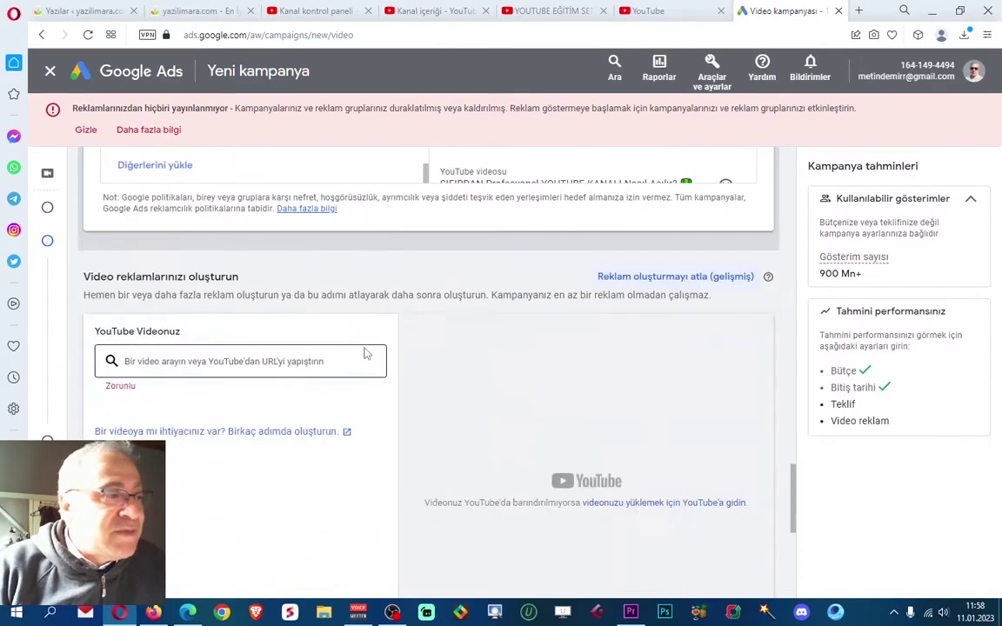
left_click(270, 358)
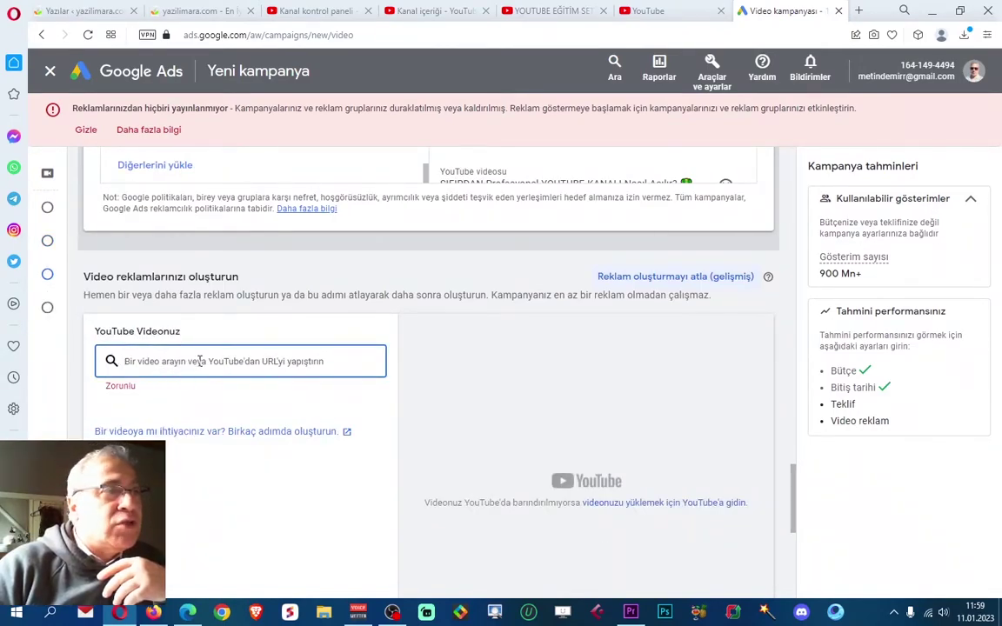
left_click(556, 10)
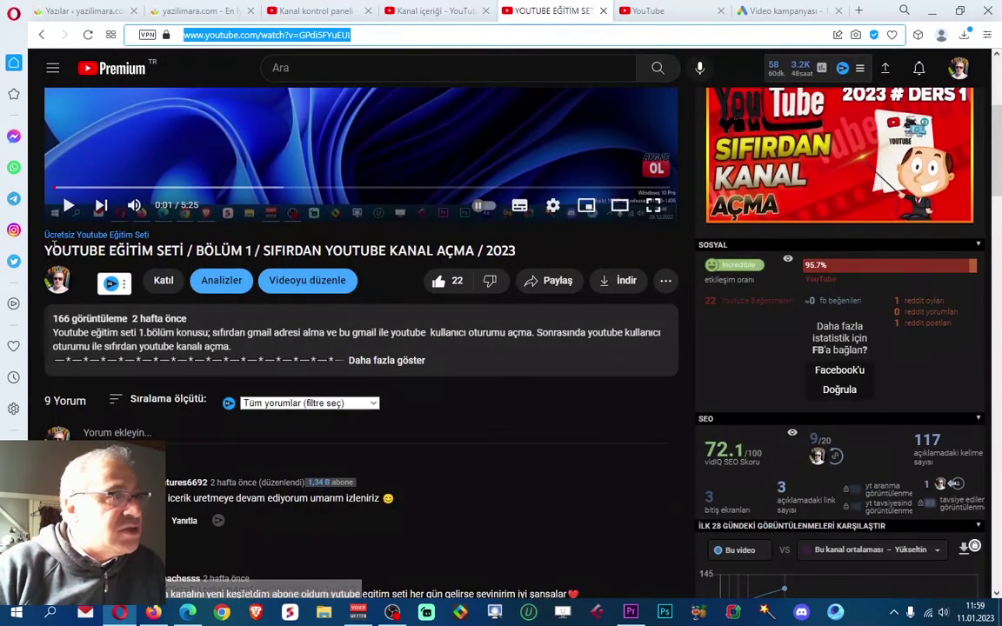
left_click_drag(45, 251, 517, 252)
key("ctrl+c")
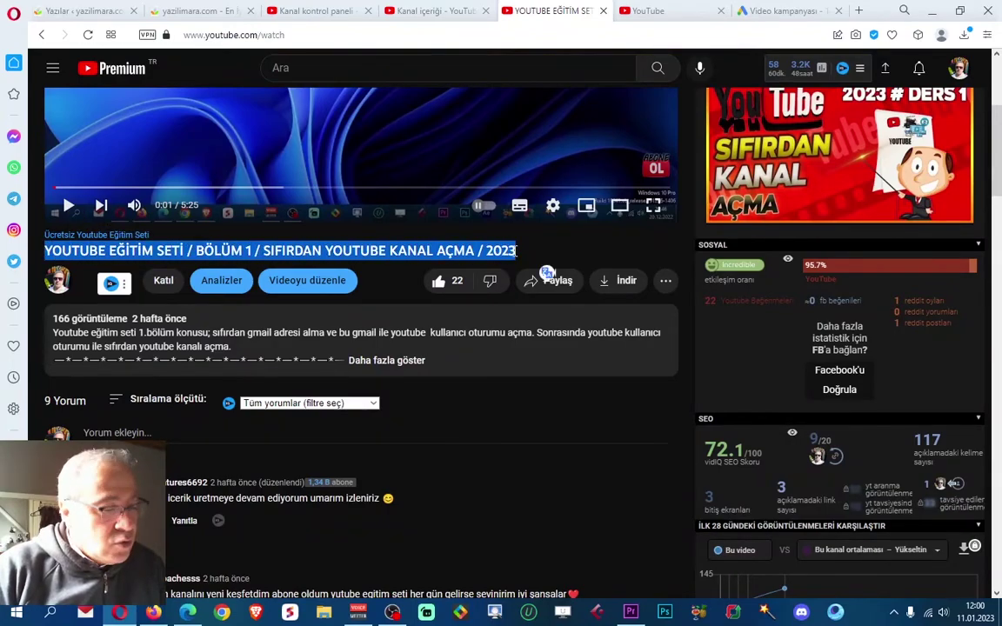
Back in Google Ads, search by the copied title and select the matching BÖLÜM 1 training video as the ad's video
left_click(755, 10)
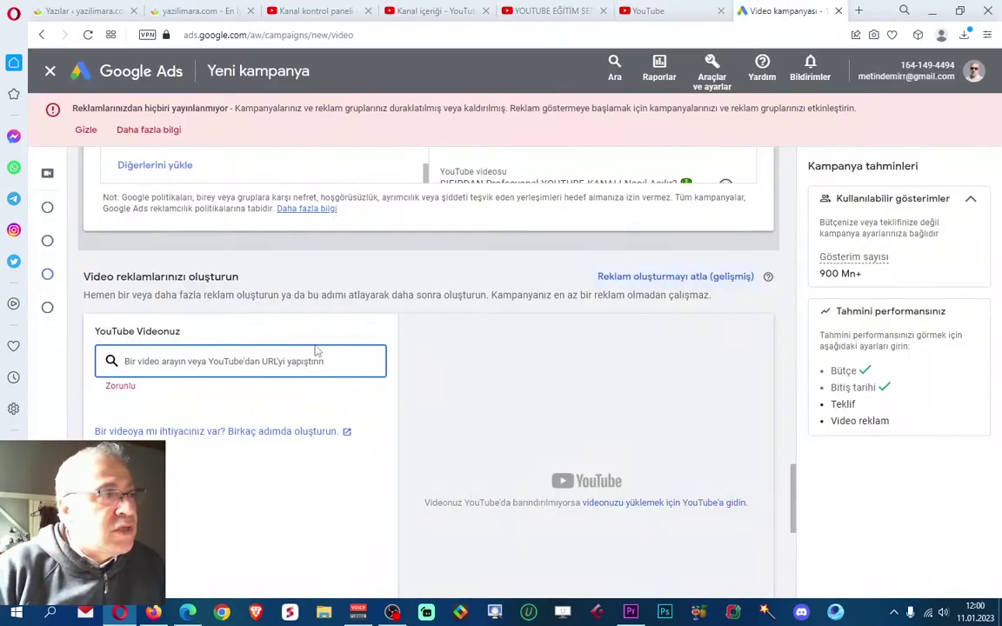
key("ctrl+v")
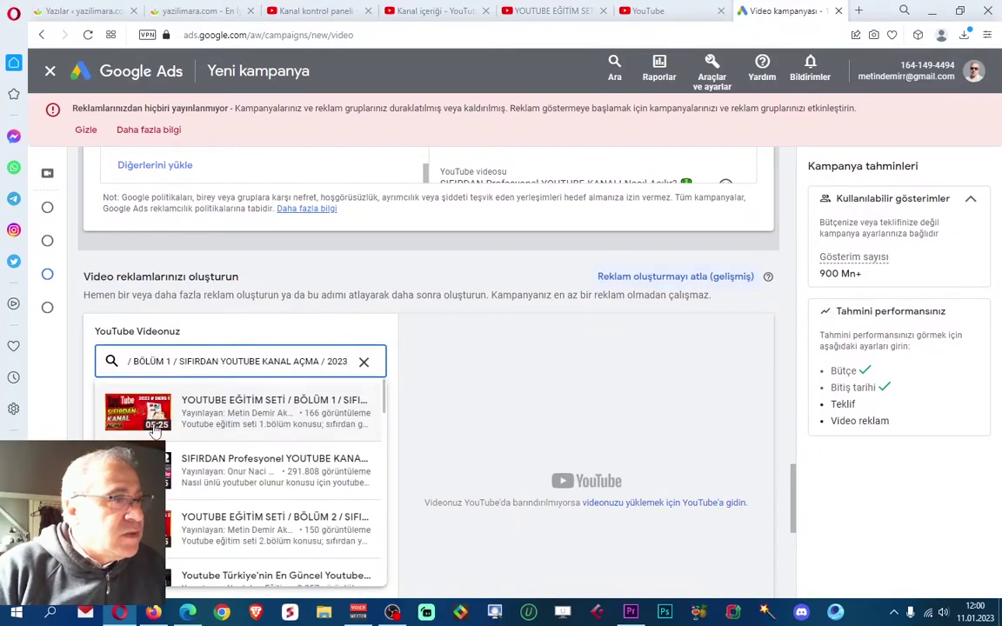
left_click(130, 413)
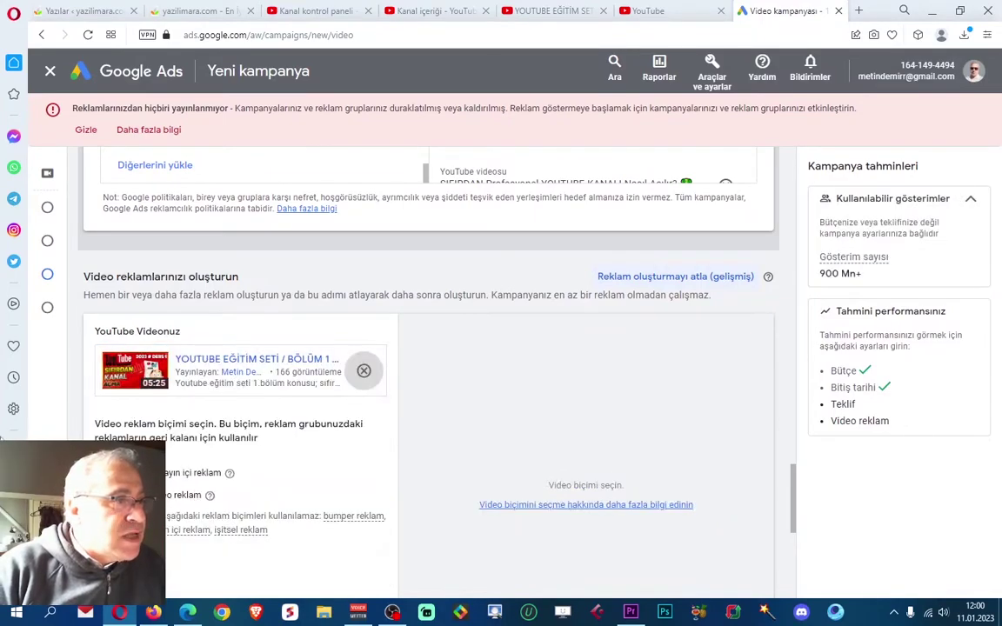
Choose "Feed içi video reklam" as the video ad format for the BÖLÜM 1 training video
scroll(179, 391, "down", 2)
left_click(180, 358)
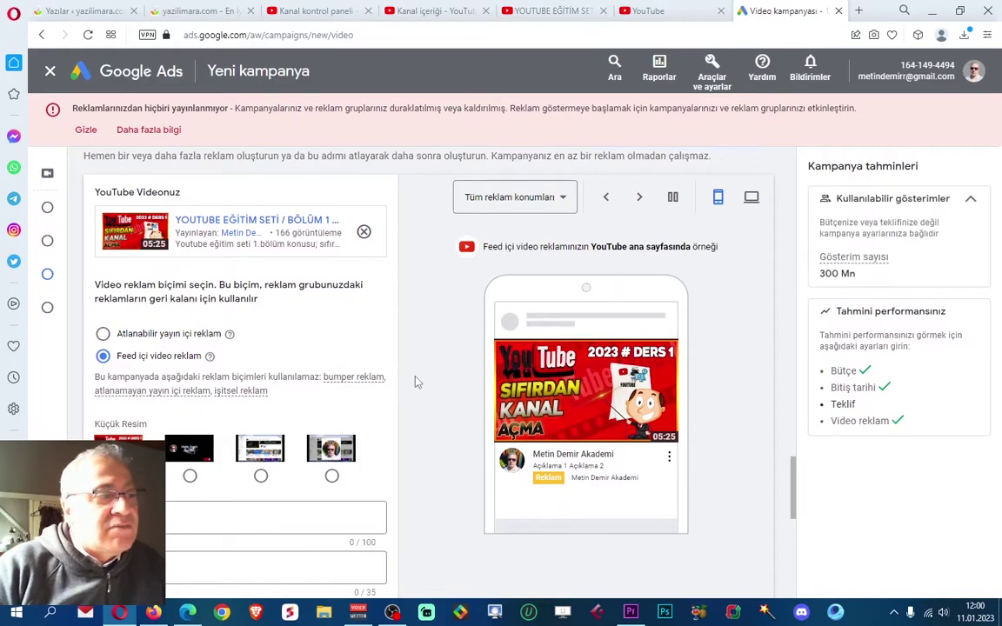
scroll(421, 389, "down", 1)
scroll(420, 388, "down", 1)
Check the video's title on its YouTube page and enter the ad headline "Youtube eğitim seti bölüm 1 sıfırdan youtube kanal açma"
left_click(170, 391)
scroll(187, 392, "up", 2)
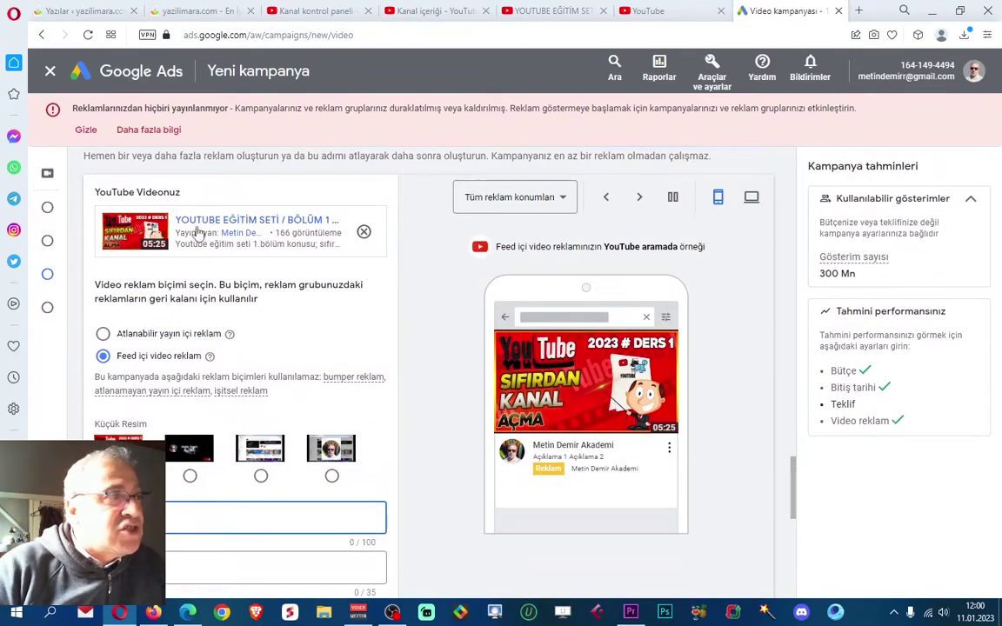
left_click(547, 10)
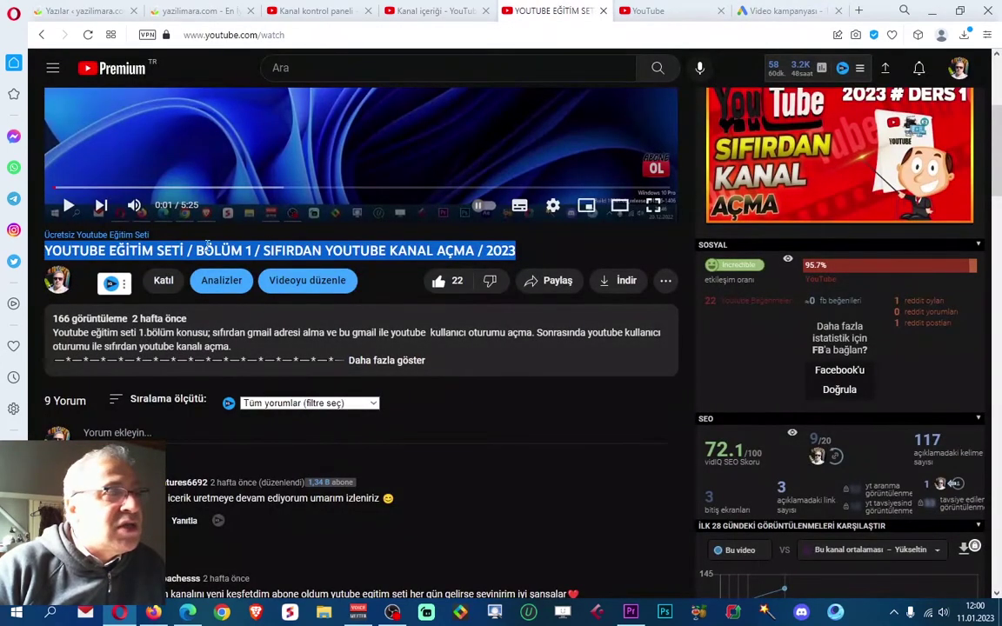
left_click(748, 11)
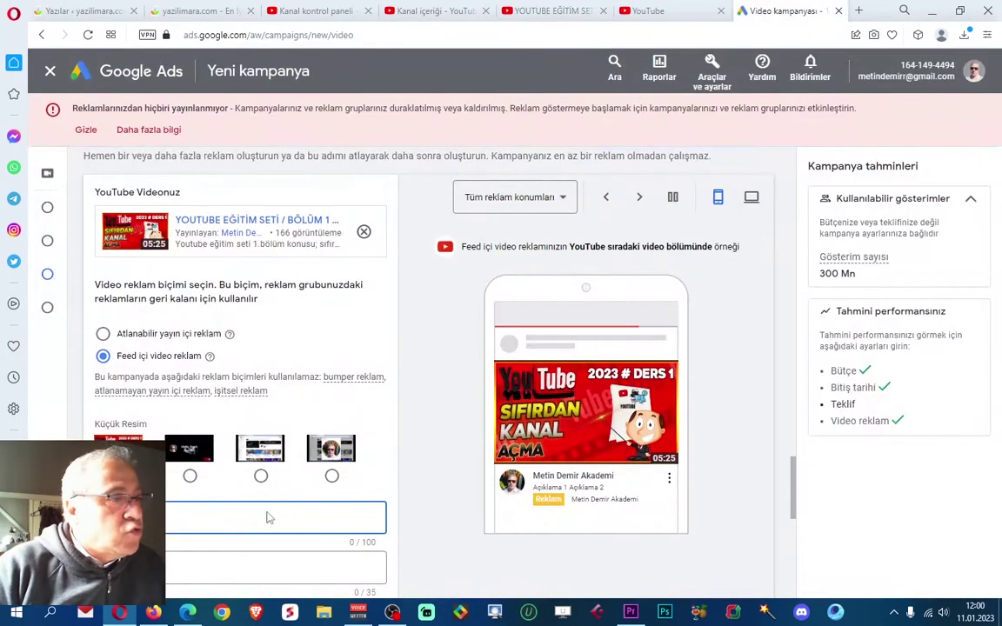
scroll(261, 404, "down", 2)
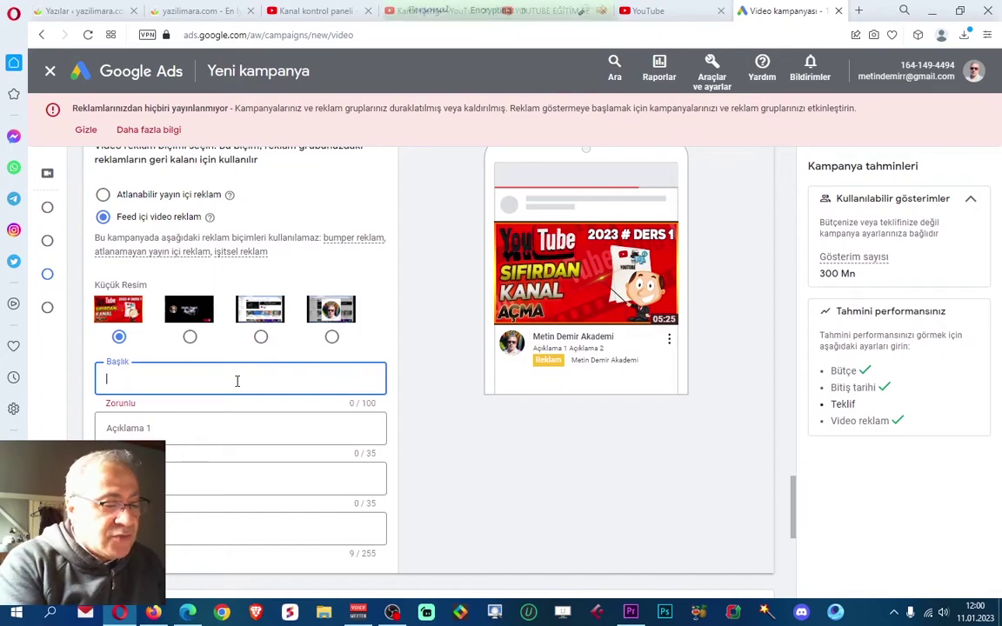
type("Youtube ")
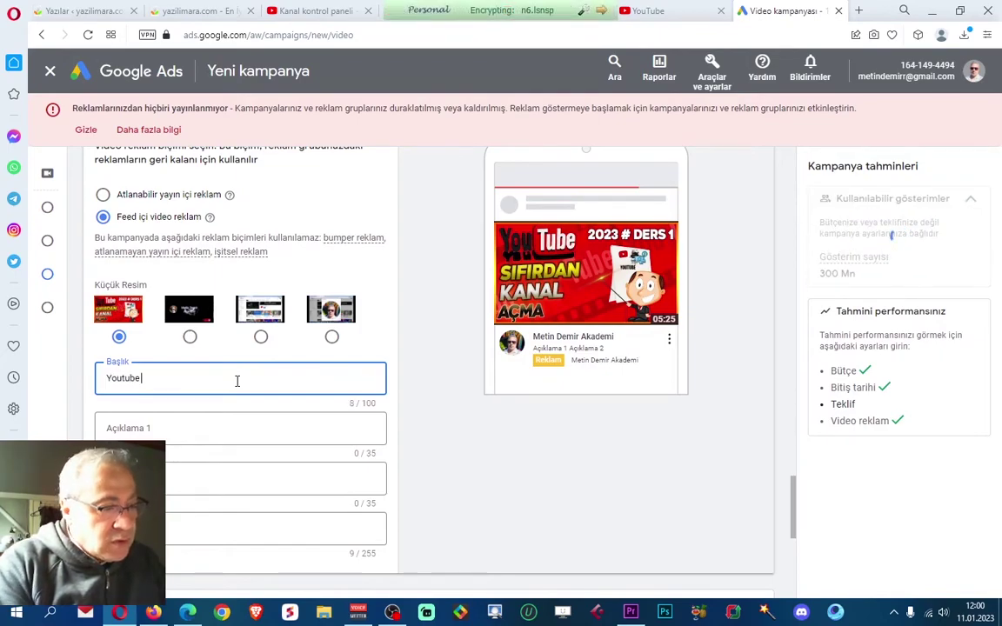
type("eğitim seti")
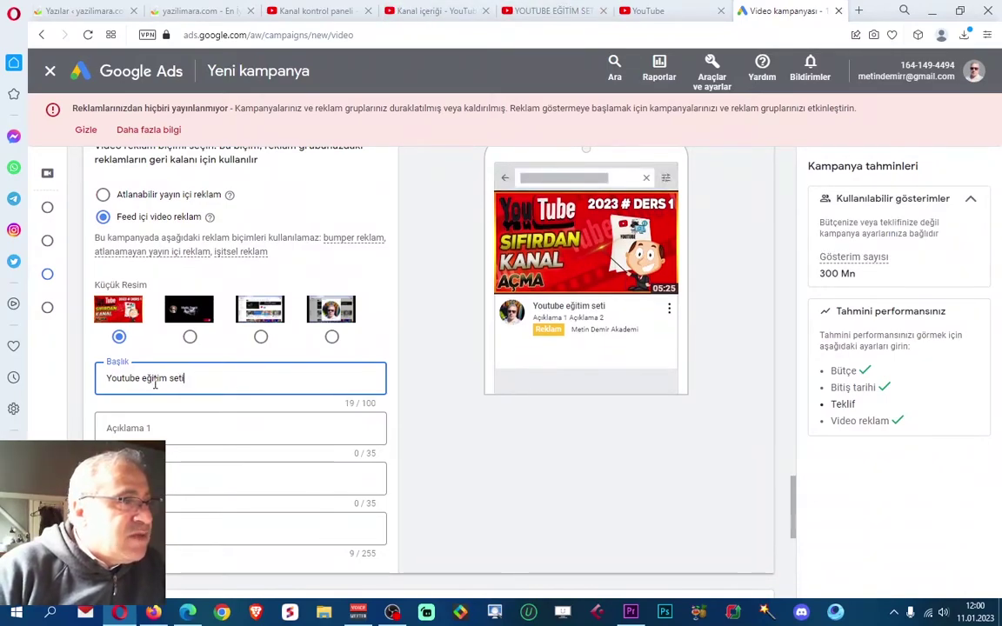
type(" b")
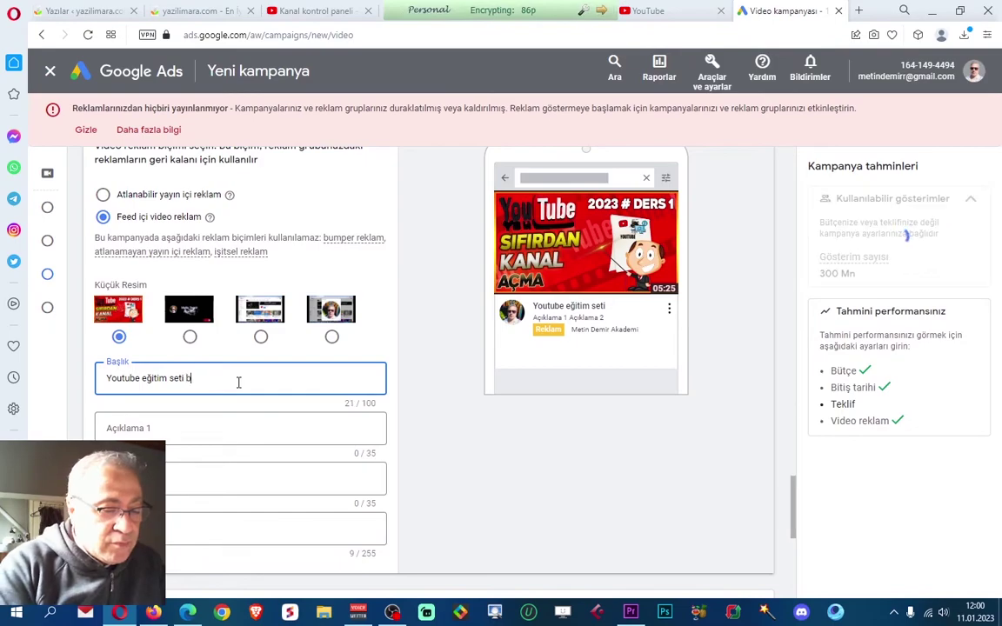
type("ölüm 1 sıfırdan youtube kanal açma")
left_click(342, 407)
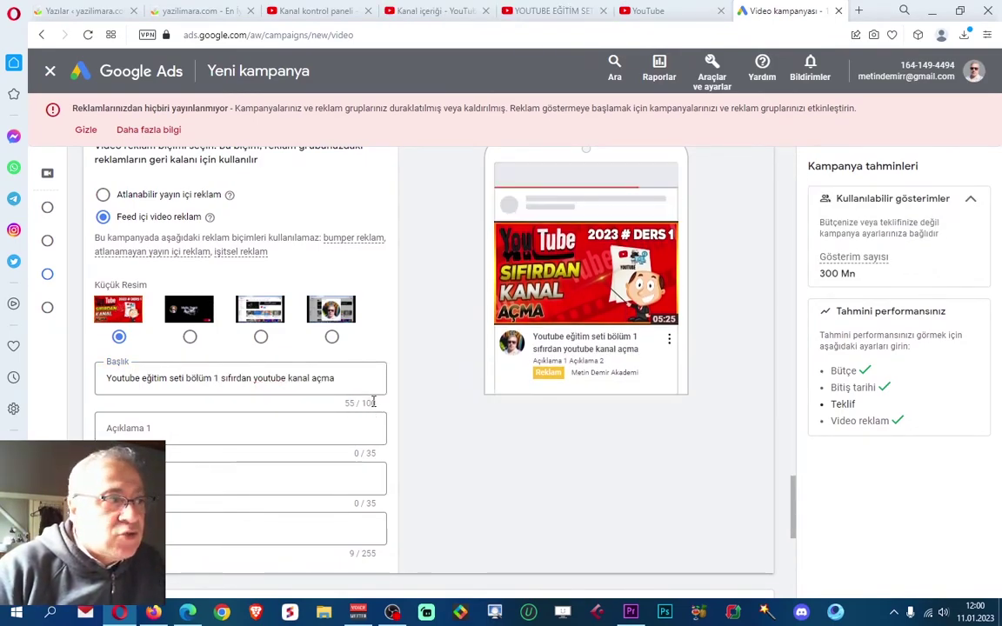
Fill in the ad's description 1 as "youtube kanalı nasıl açılır ?" and description 2 as "Youtube kanal ayarları"
left_click(159, 430)
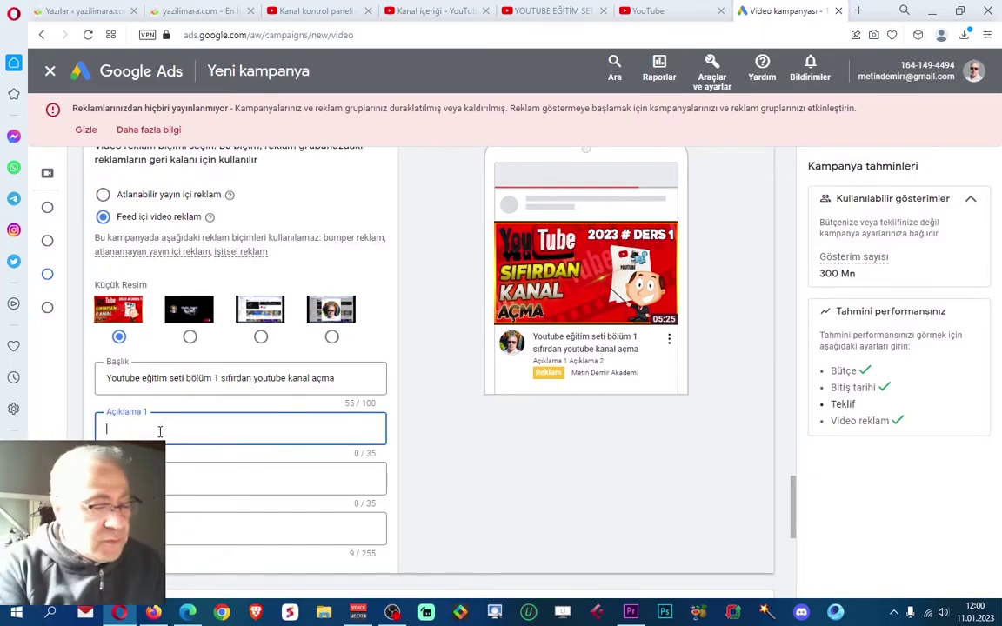
type("youtube kanalı nasıl açılır ?")
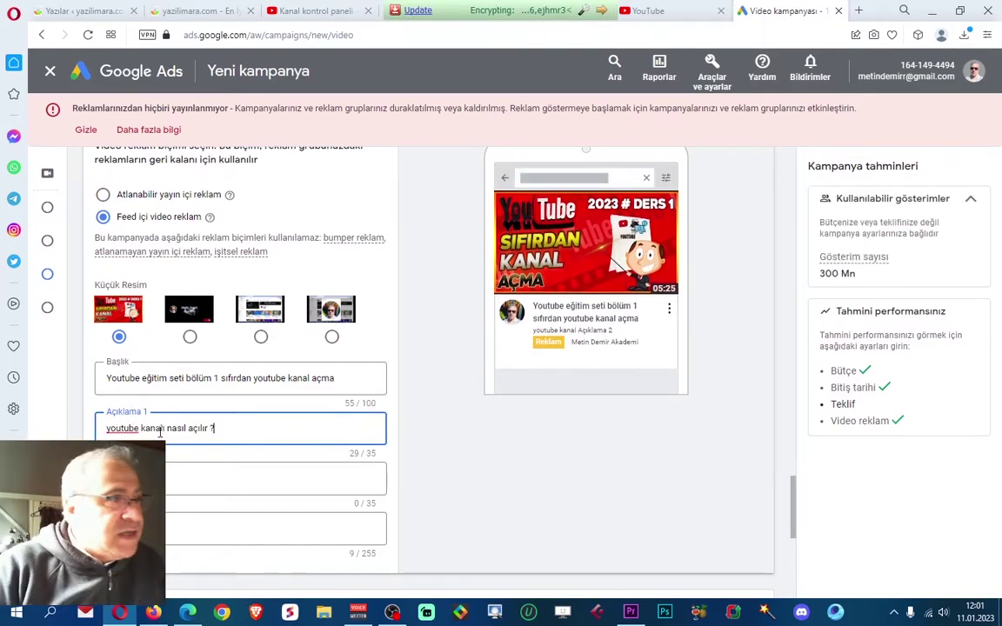
left_click(174, 479)
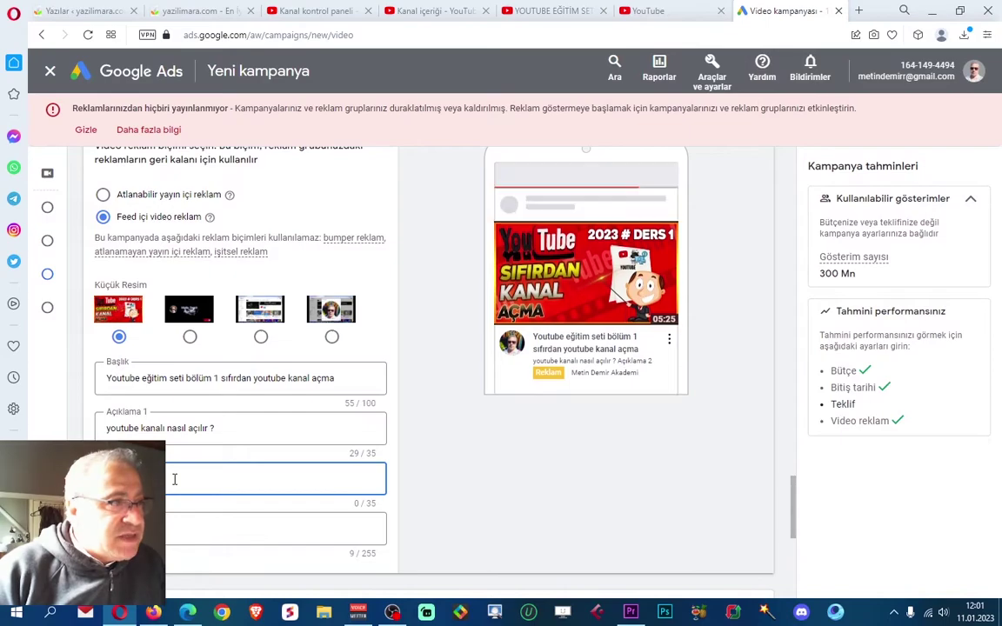
type("Youtube kanal ayarları")
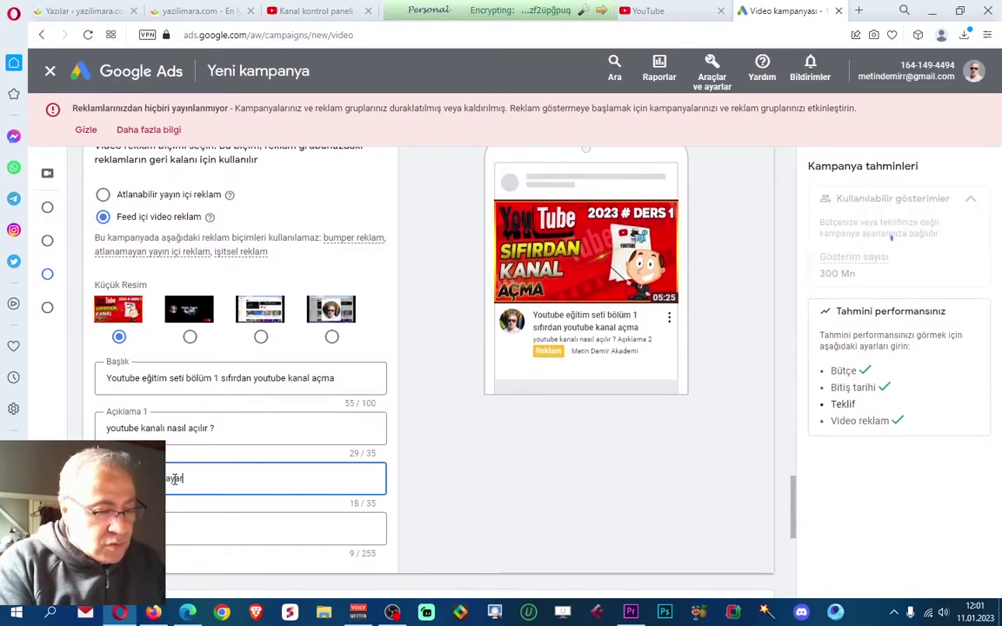
left_click(407, 494)
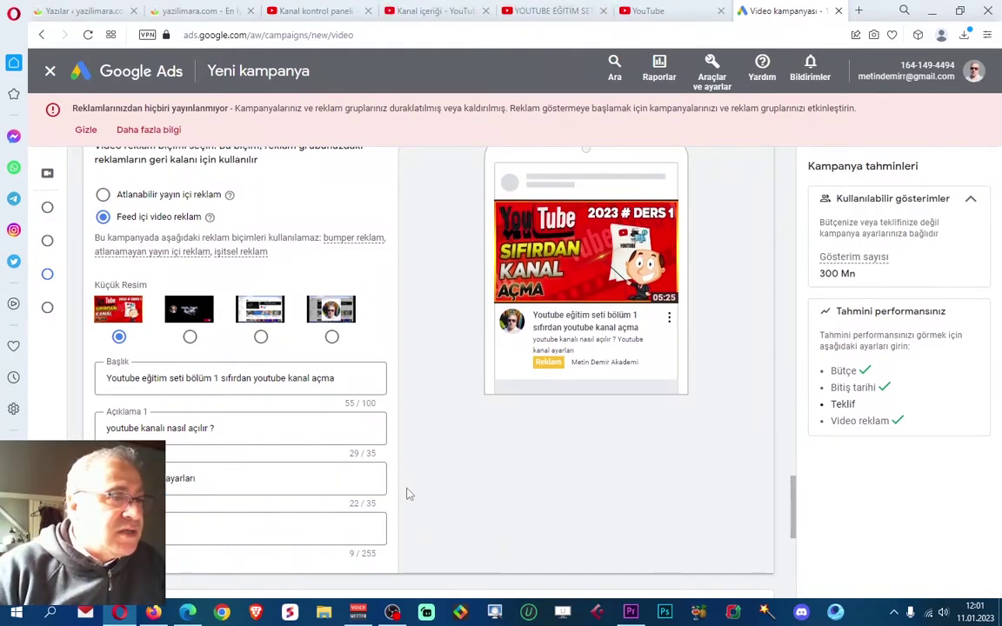
Name the ad "Kanalaçma #1" and review the ad preview and campaign estimates
left_click(202, 528)
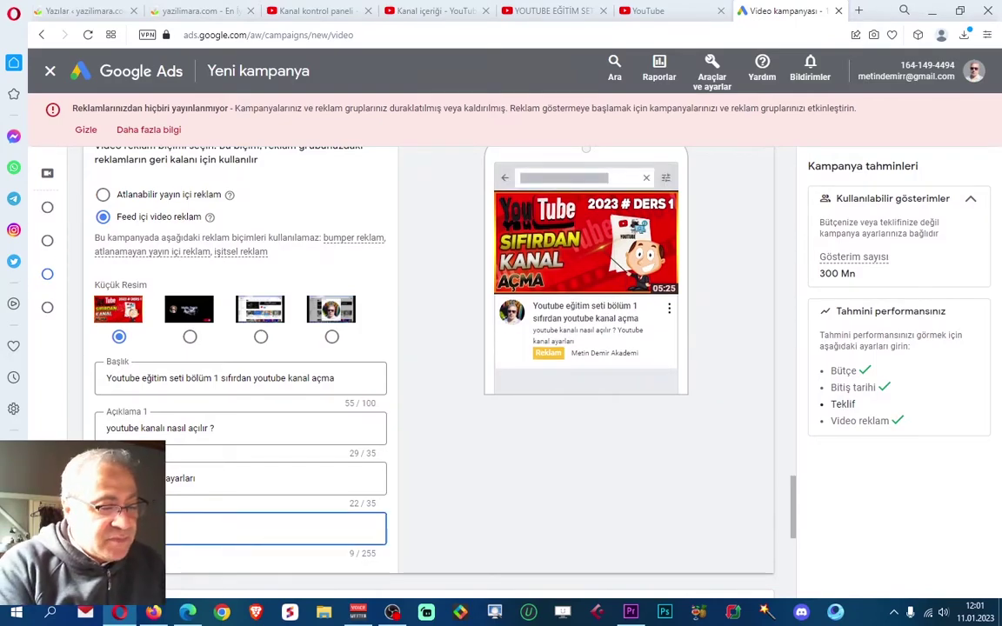
type("ders")
scroll(501, 528, "up", 3)
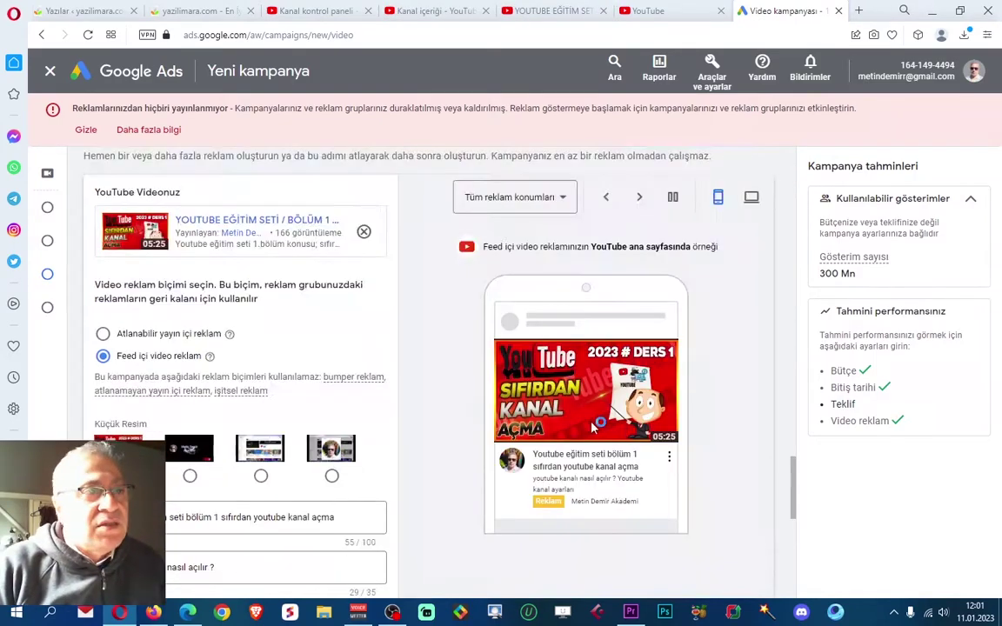
scroll(599, 389, "down", 1)
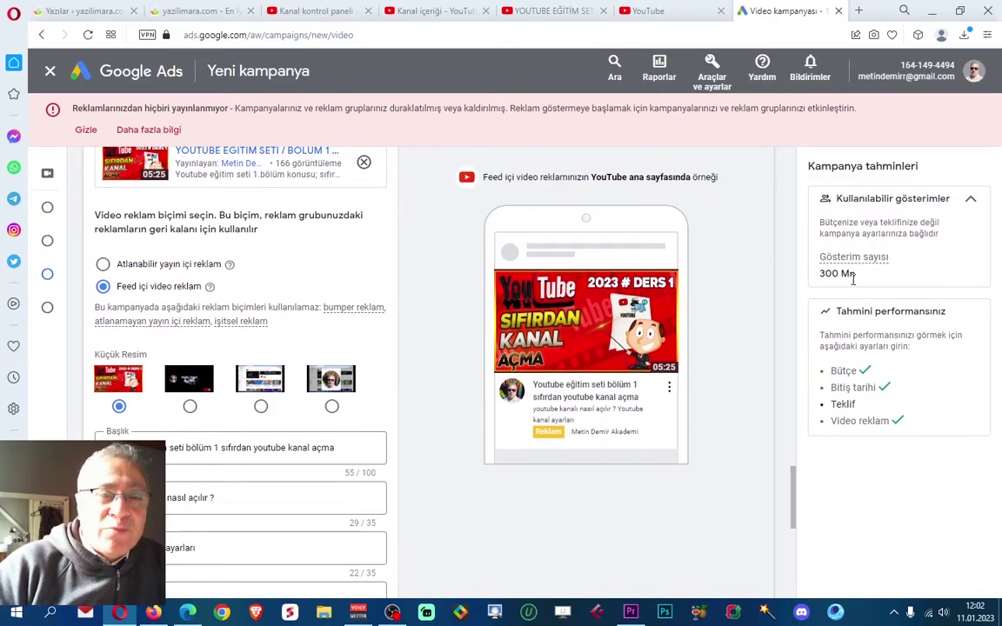
Set the ad group's maximum cost-per-view (GBM) bid to ₺0,10
scroll(753, 380, "down", 6)
left_click(137, 349)
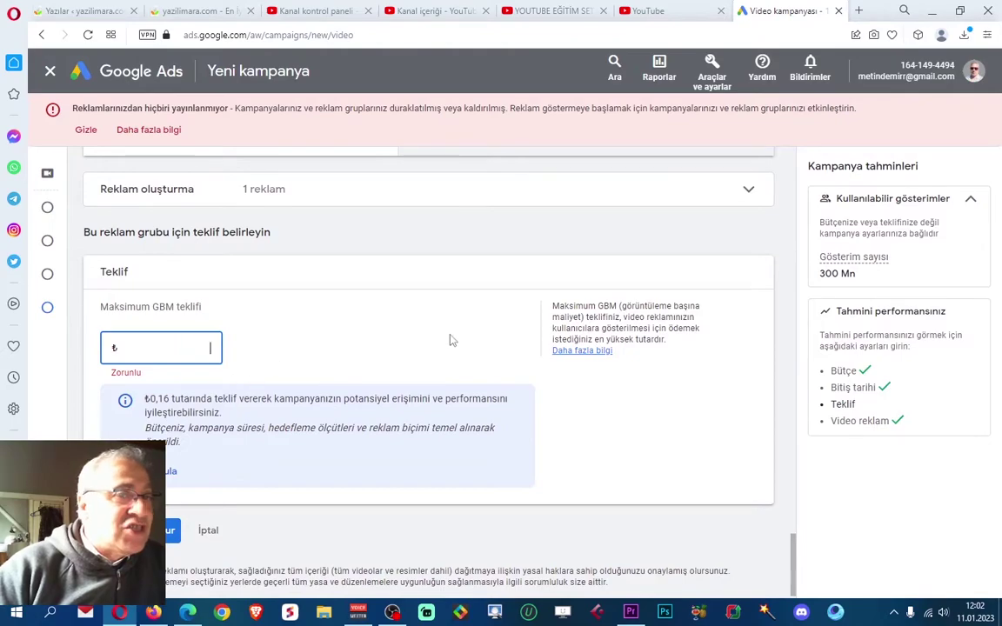
type("0,00")
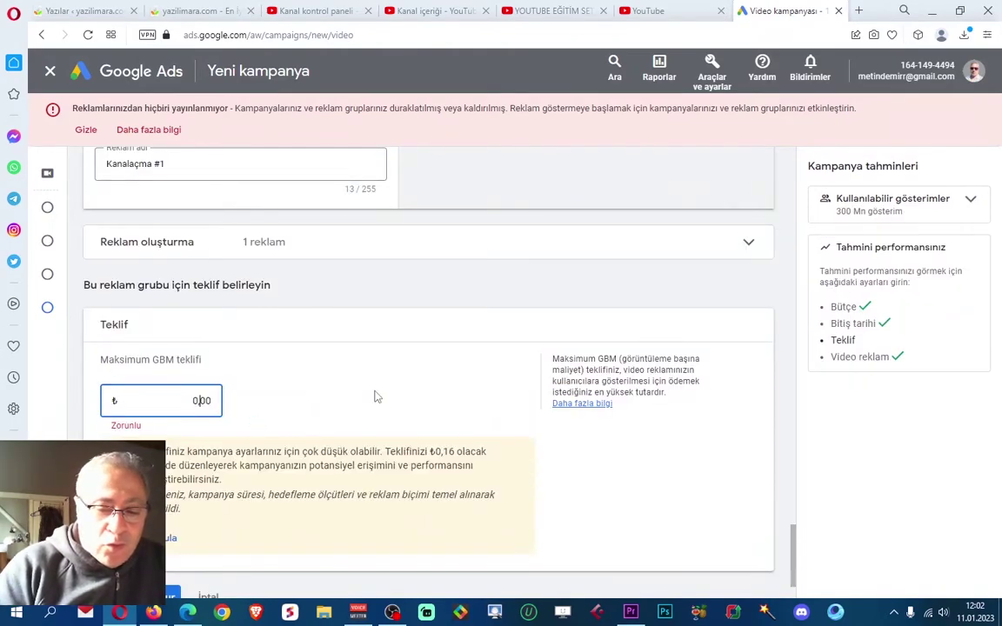
type("1")
left_click(373, 397)
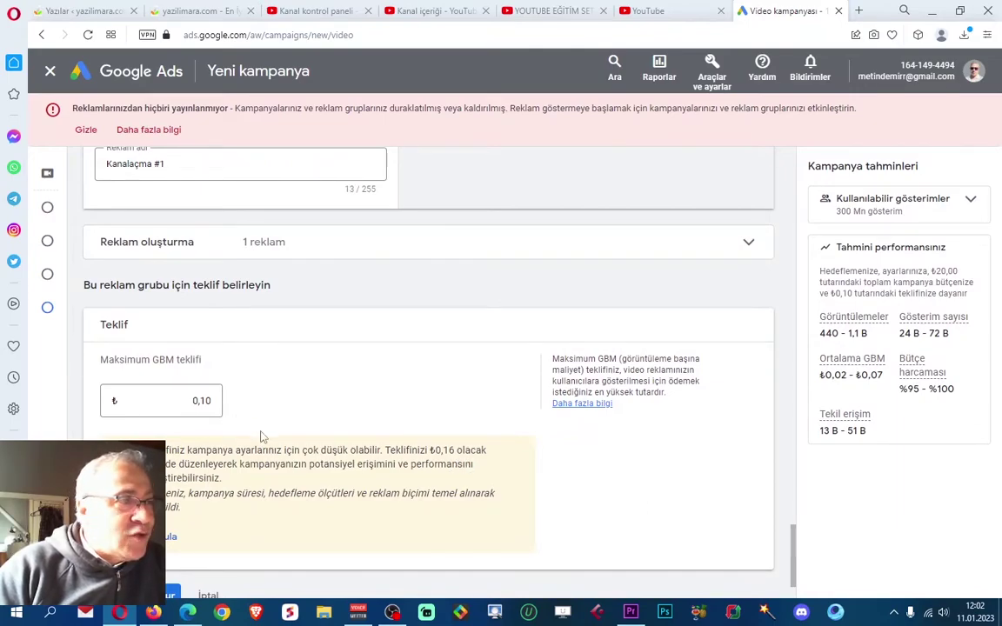
Raise the maximum GBM bid to ₺0,16, then create the campaign and continue to it
left_click(206, 400)
key("BackSpace")
type("6")
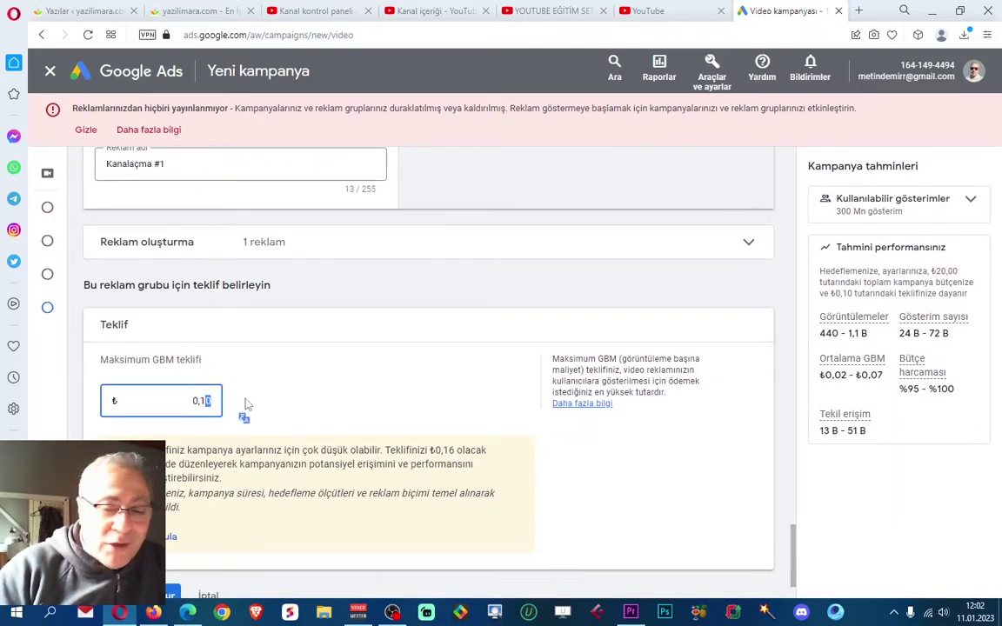
left_click(376, 341)
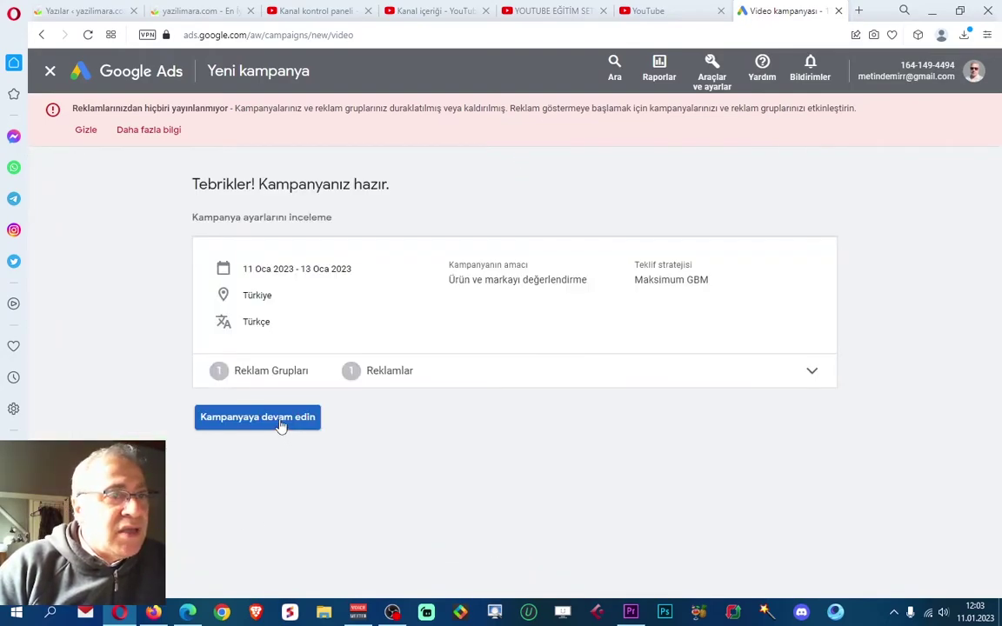
left_click(280, 419)
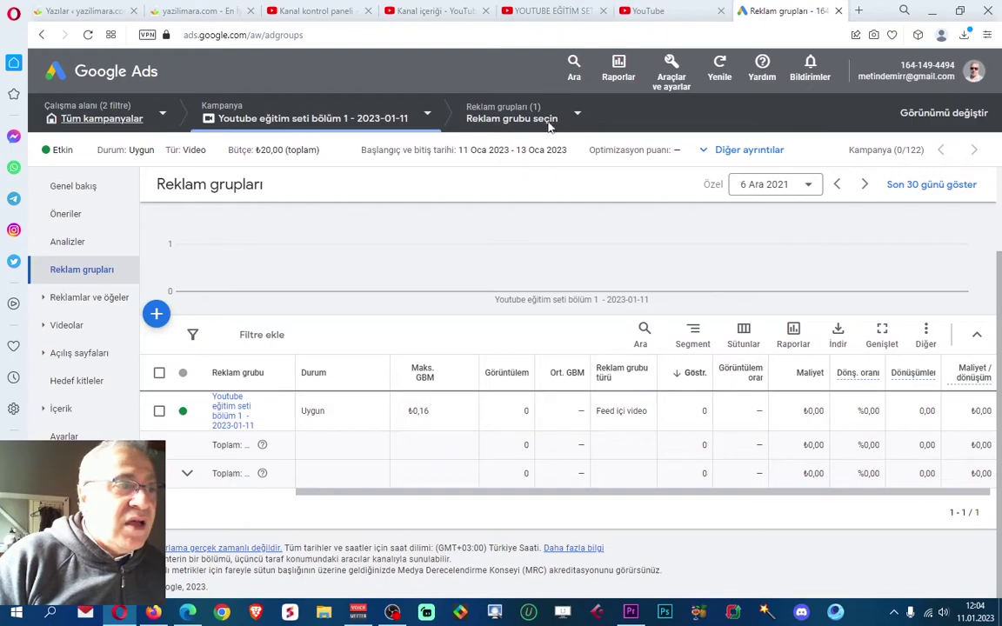
Switch to YouTube and view the page of the promoted BÖLÜM 1 training video
left_click(548, 11)
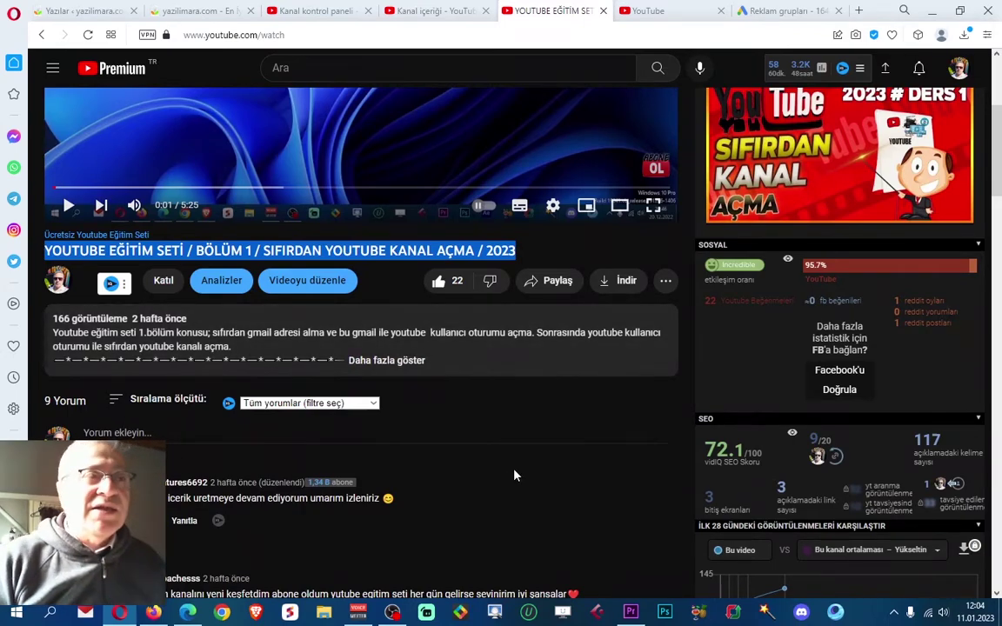
scroll(514, 475, "up", 3)
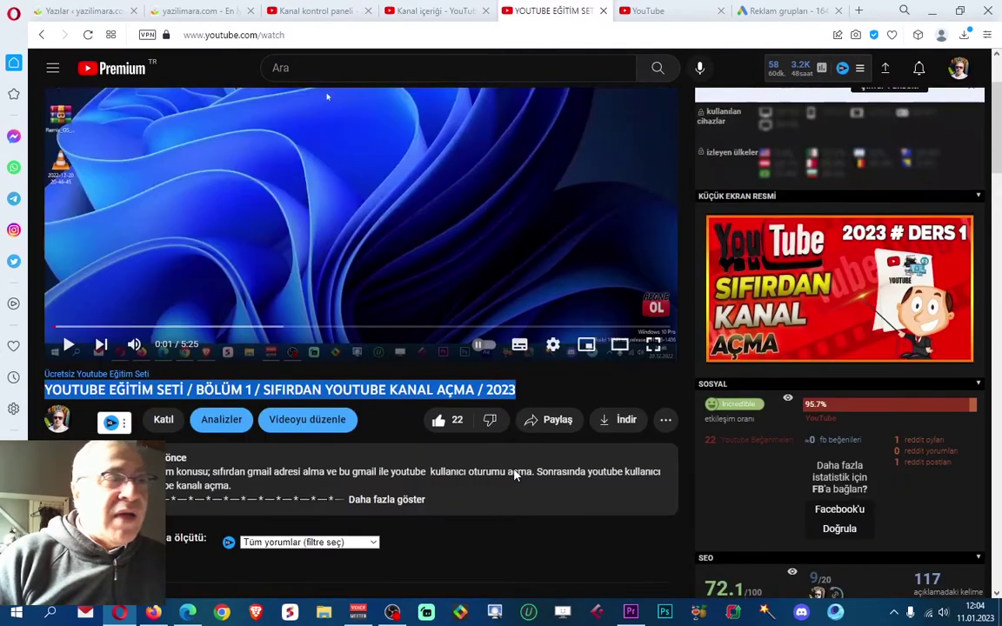